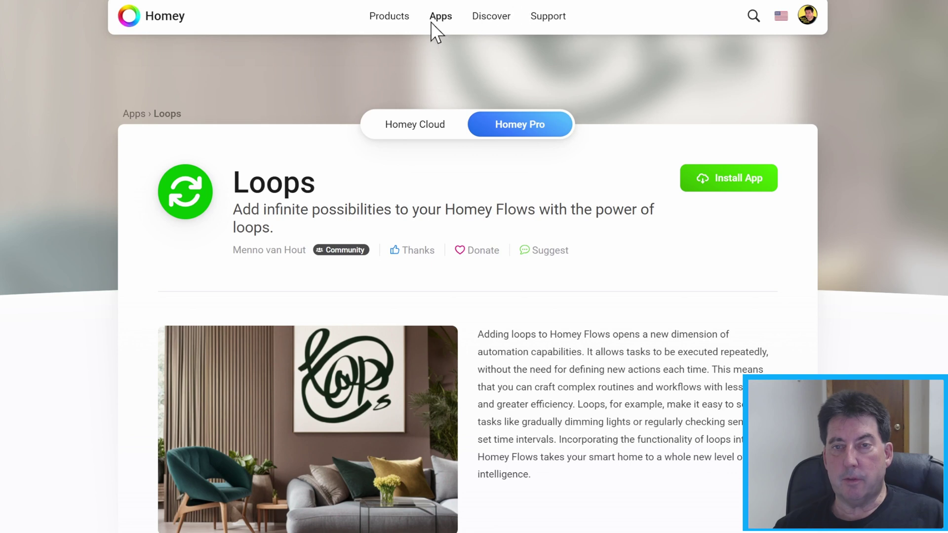
Open the Apps for Homey Pro catalogue and look over its Staff Picks (Navien Smart, Growatt, Strava).
mouse_move(431, 21)
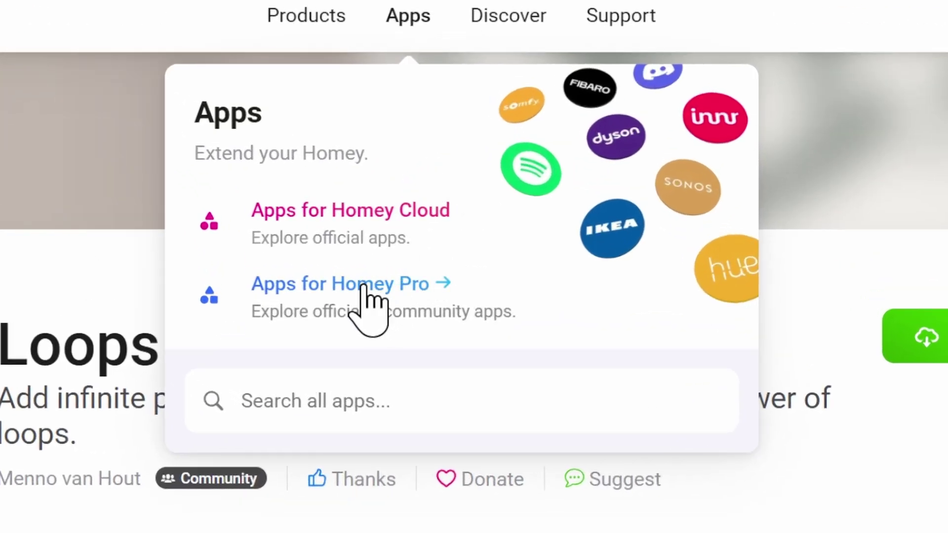
left_click(364, 287)
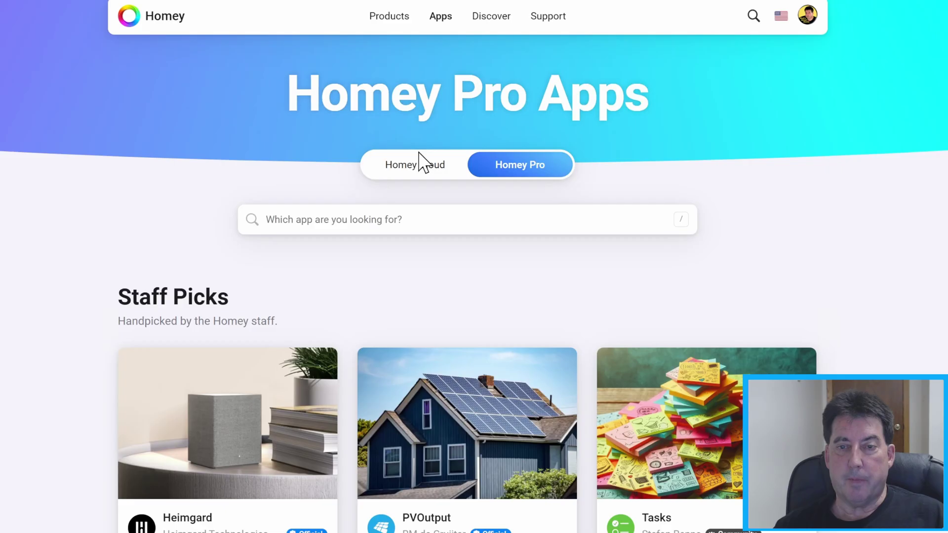
scroll(430, 296, "down", 3)
scroll(441, 407, "up", 3)
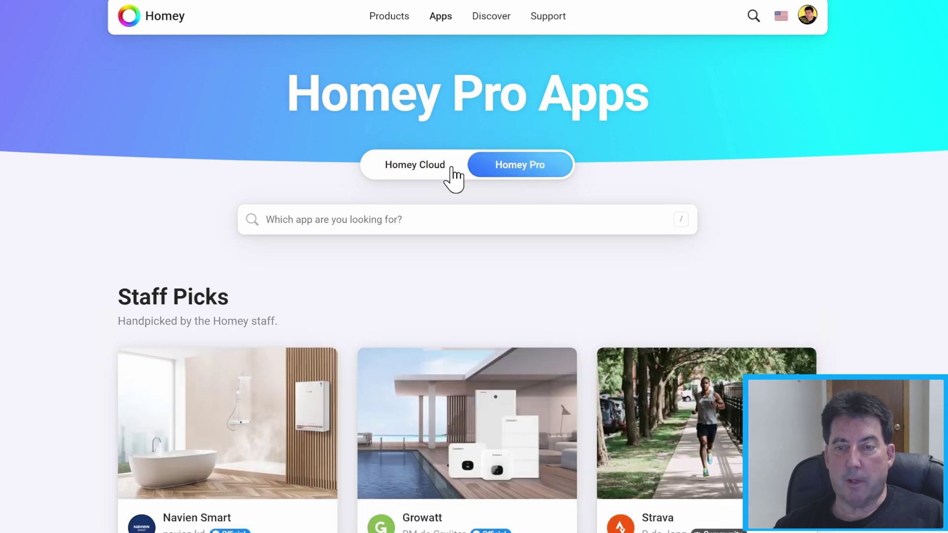
Search the Homey Pro apps for 'Loops' and open the Loops app page.
left_click(353, 220)
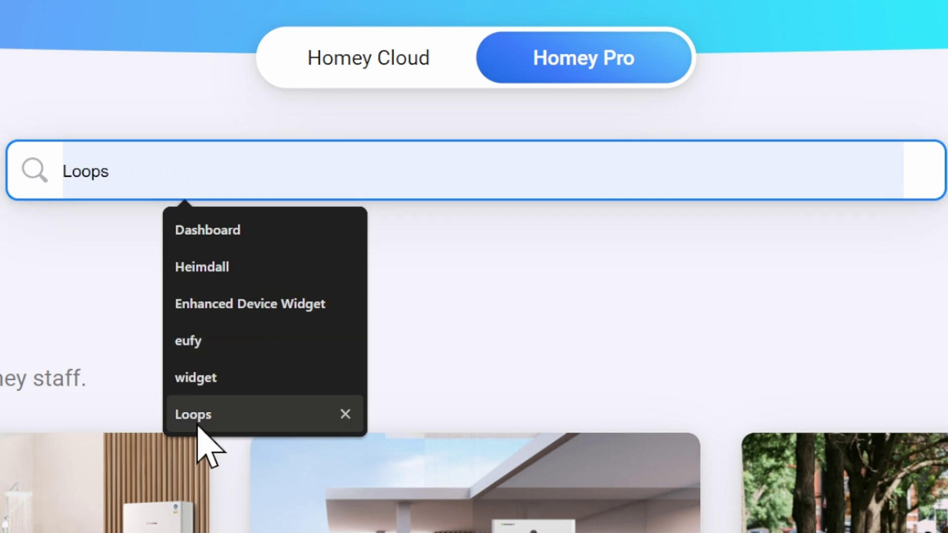
left_click(197, 417)
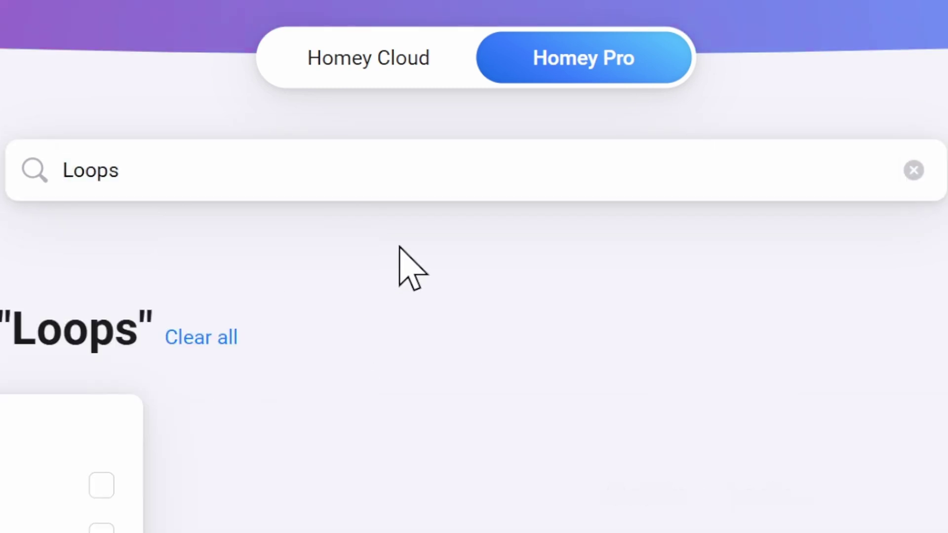
scroll(611, 483, "down", 4)
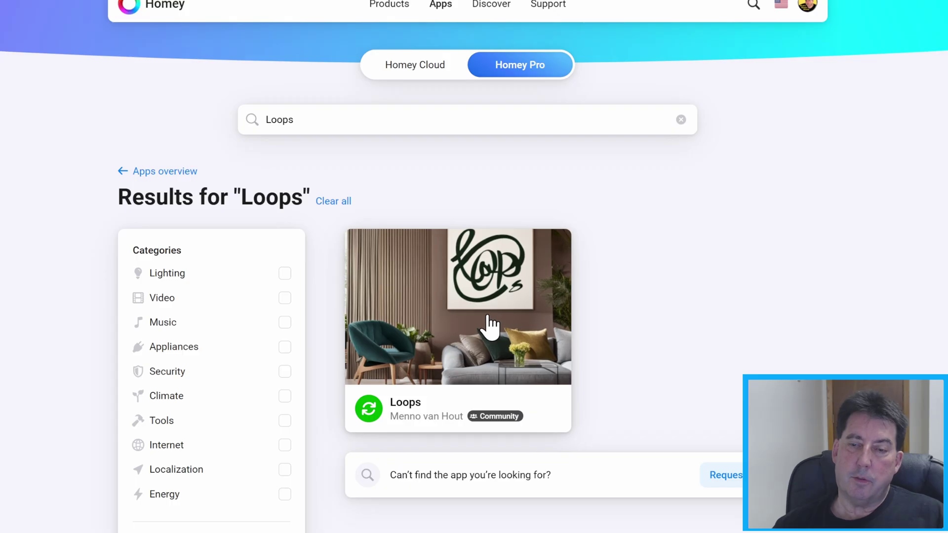
left_click(491, 326)
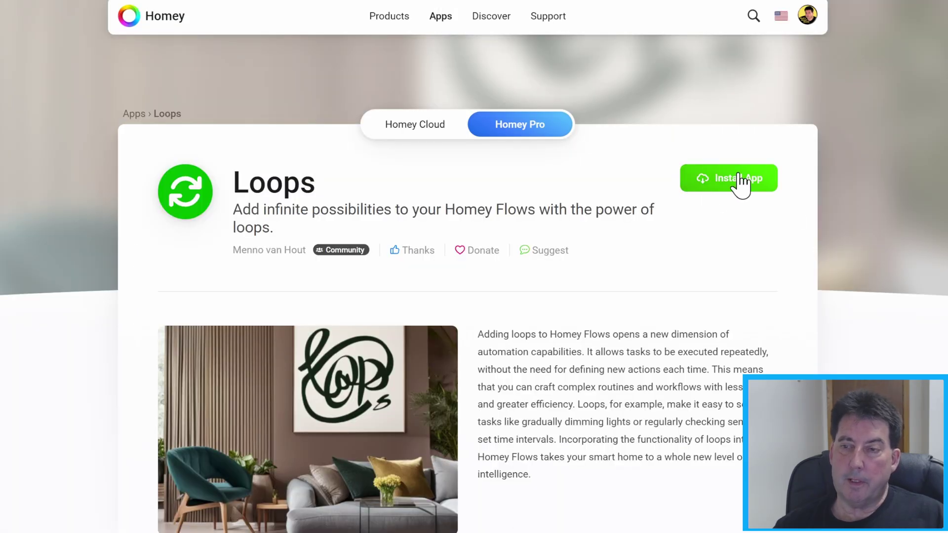
Install Loops on the Homey Pro and close the confirmation.
left_click(717, 193)
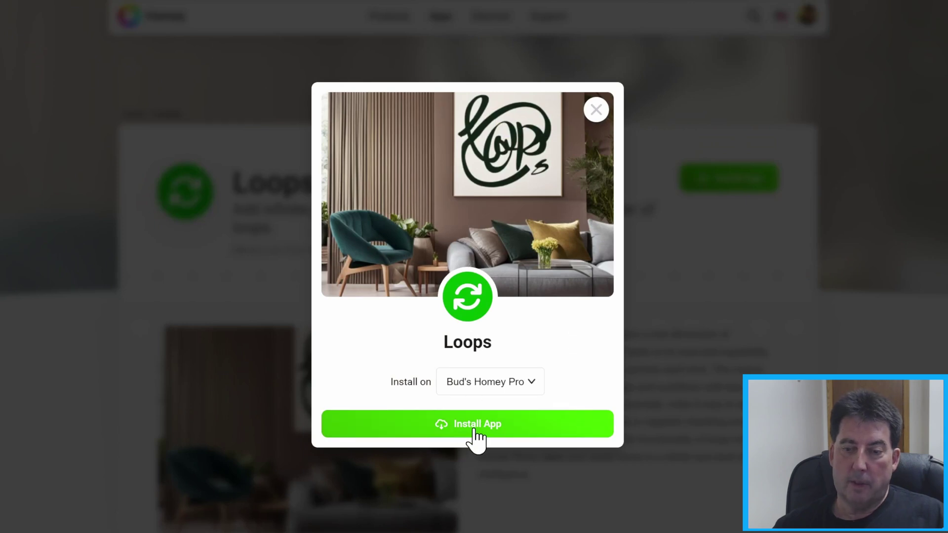
left_click(475, 434)
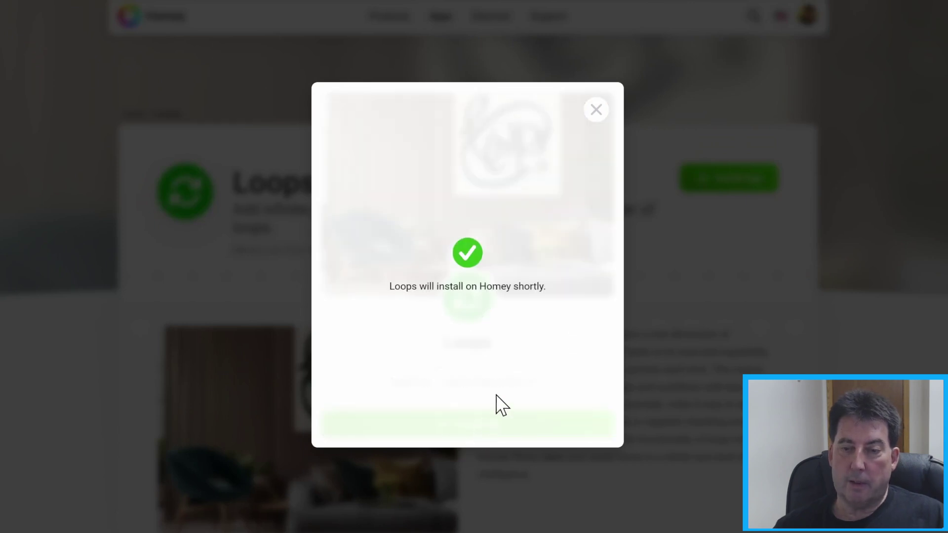
left_click(597, 110)
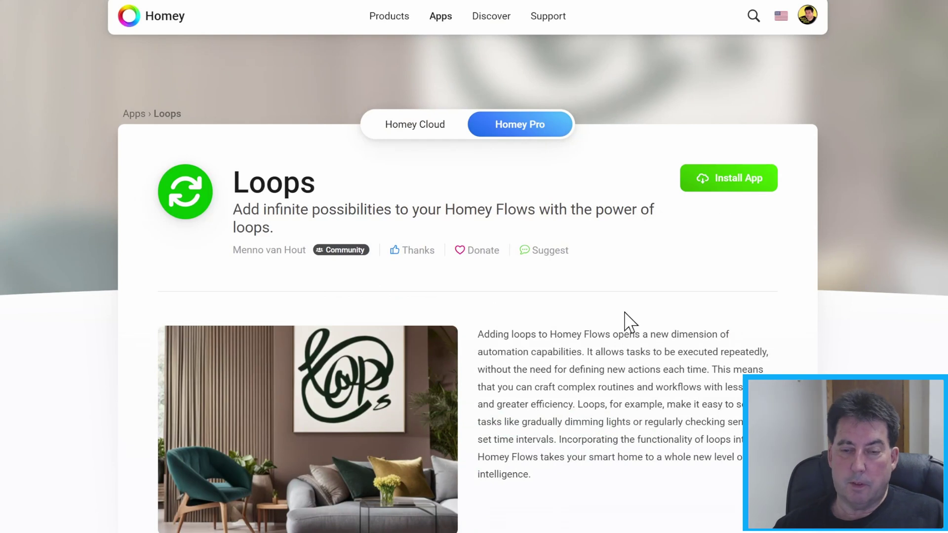
scroll(629, 322, "down", 8)
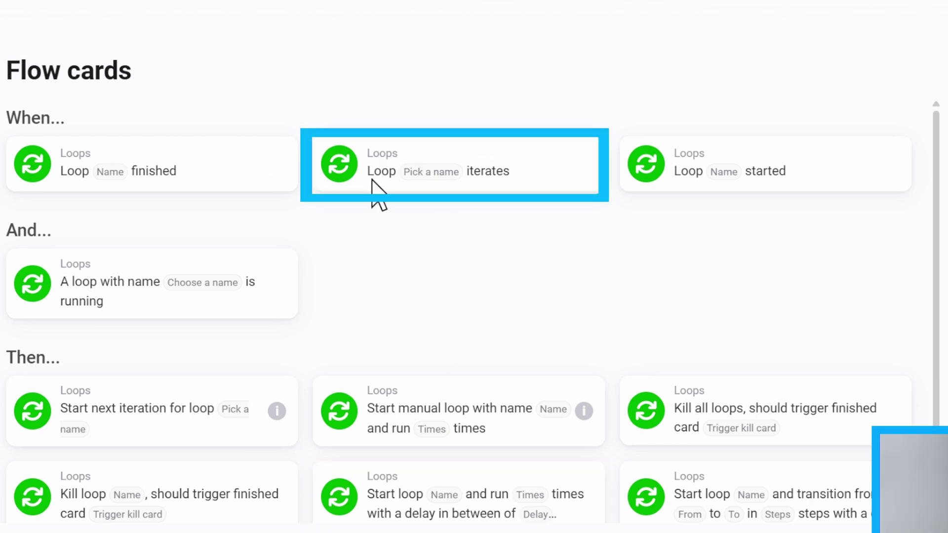
left_click_drag(376, 177, 544, 170)
left_click(495, 212)
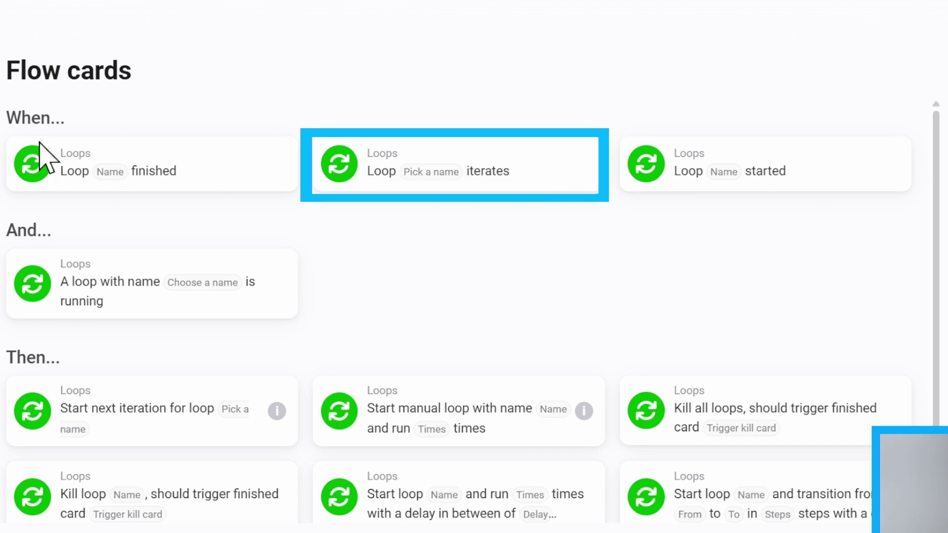
left_click_drag(61, 151, 235, 188)
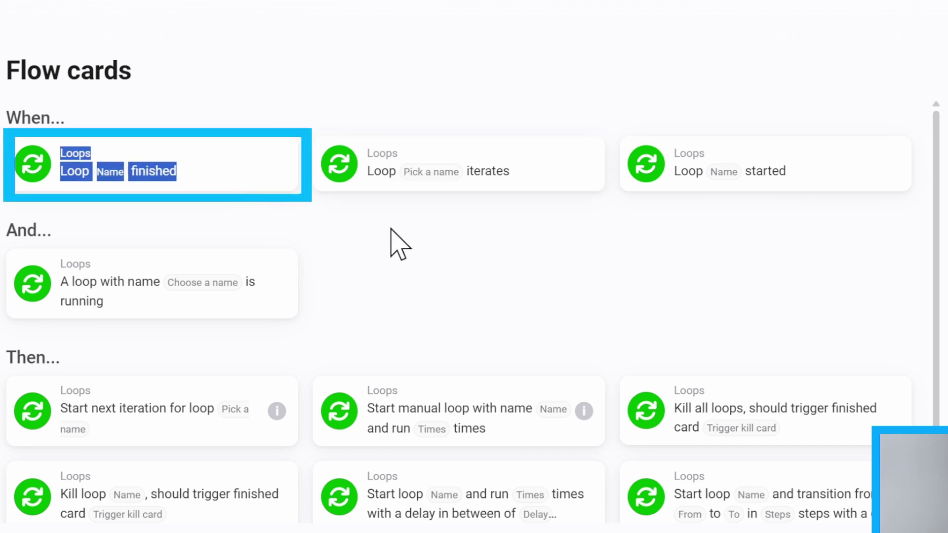
scroll(410, 259, "up", 10)
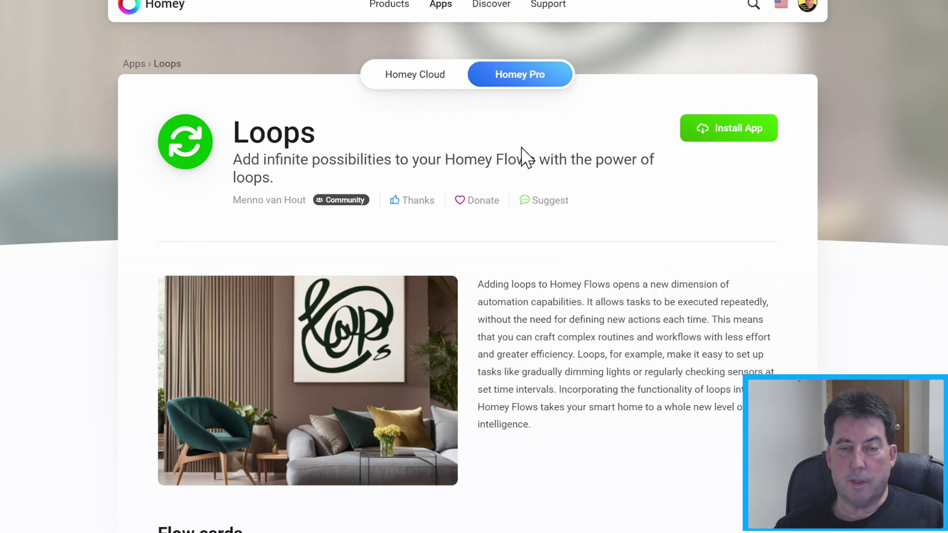
Switch to the Homey Web App and confirm Loops v2.2.0 is listed under installed apps in Settings.
key("alt+Tab")
left_click(541, 187)
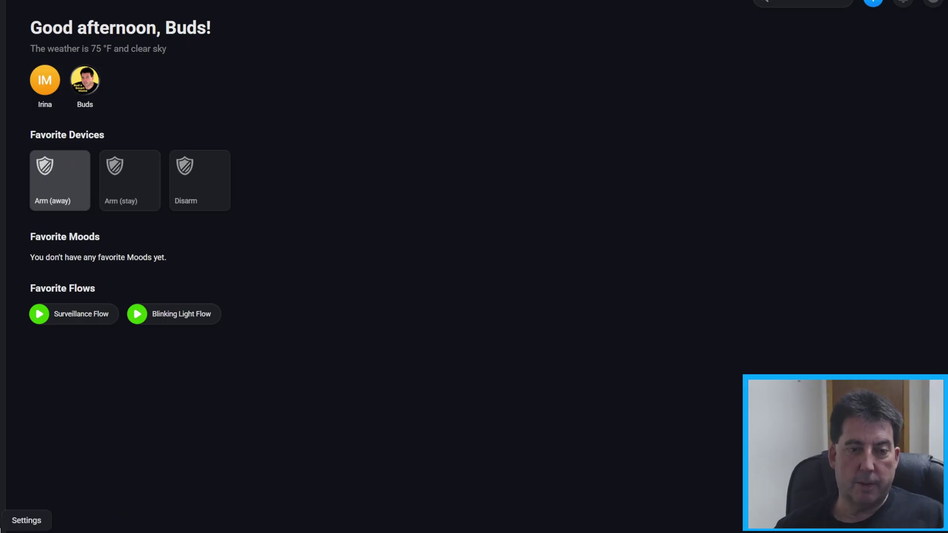
left_click(4, 521)
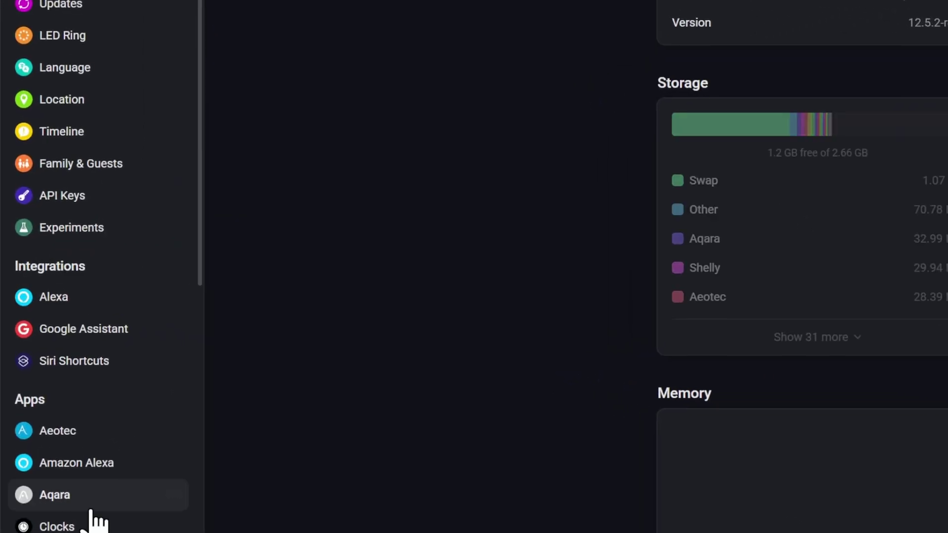
scroll(98, 519, "down", 4)
scroll(94, 520, "down", 5)
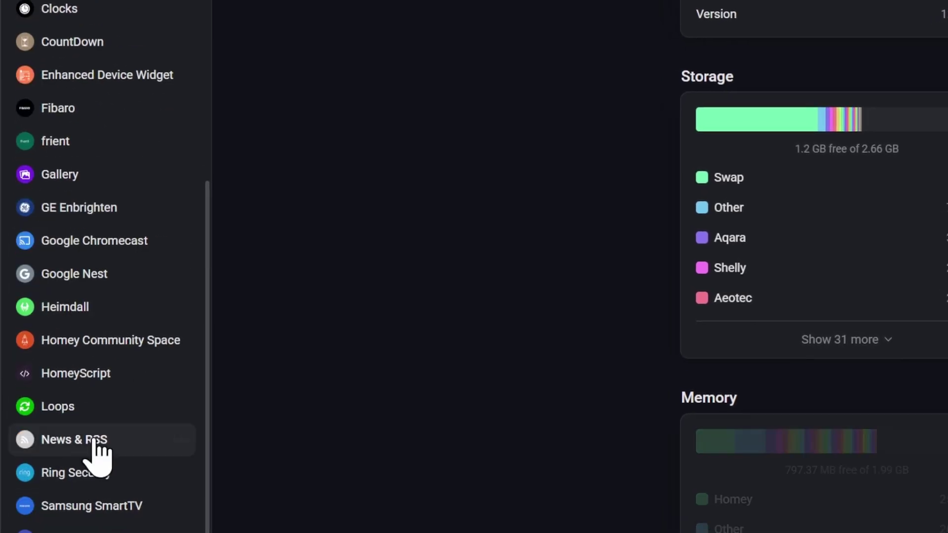
left_click(54, 410)
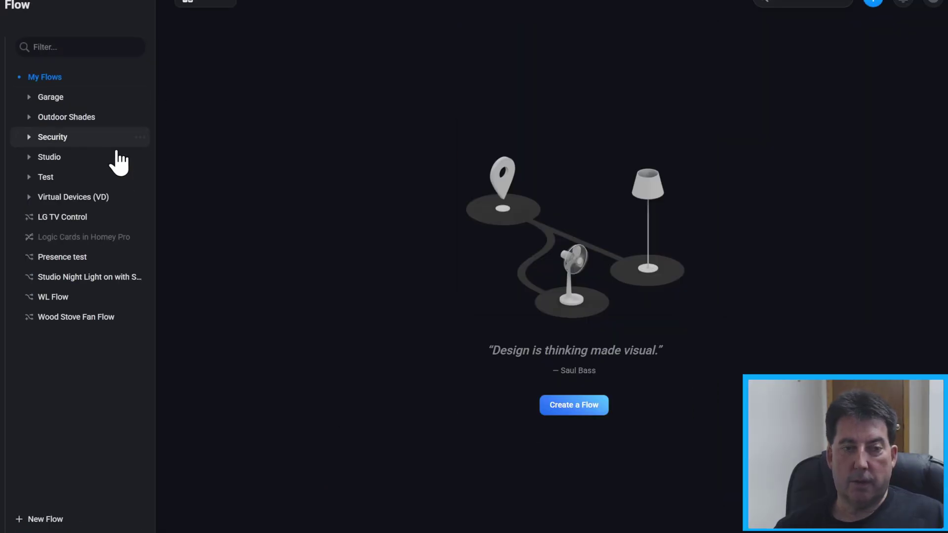
left_click(62, 140)
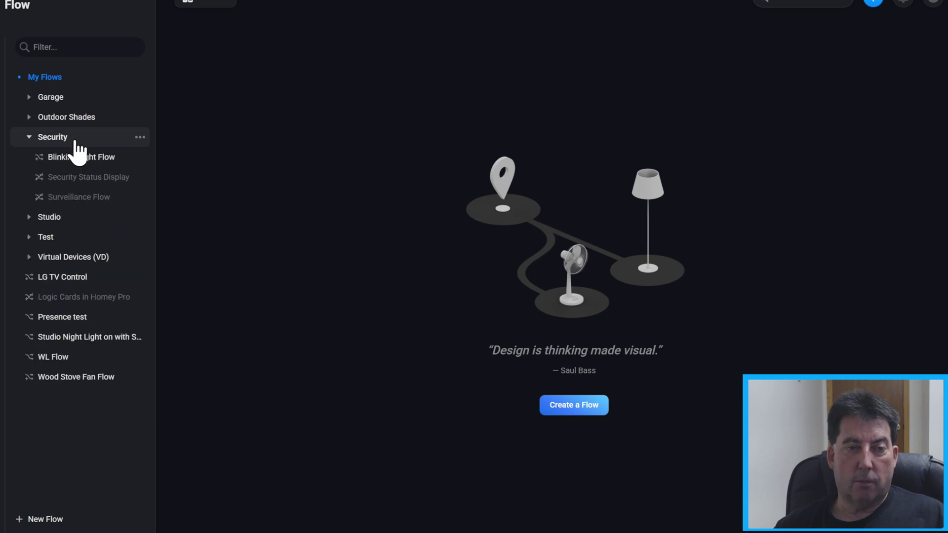
left_click(94, 163)
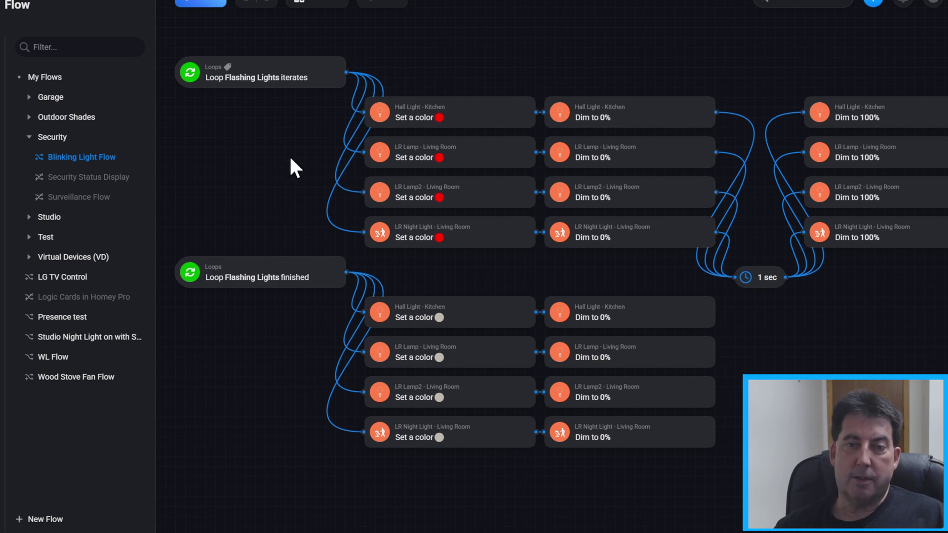
left_click(54, 198)
scroll(539, 373, "down", 8)
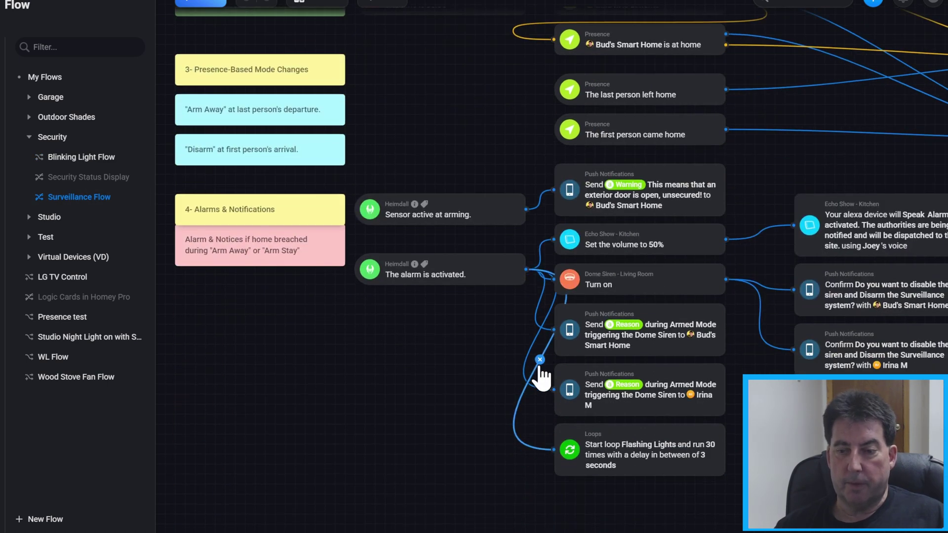
left_click(567, 427)
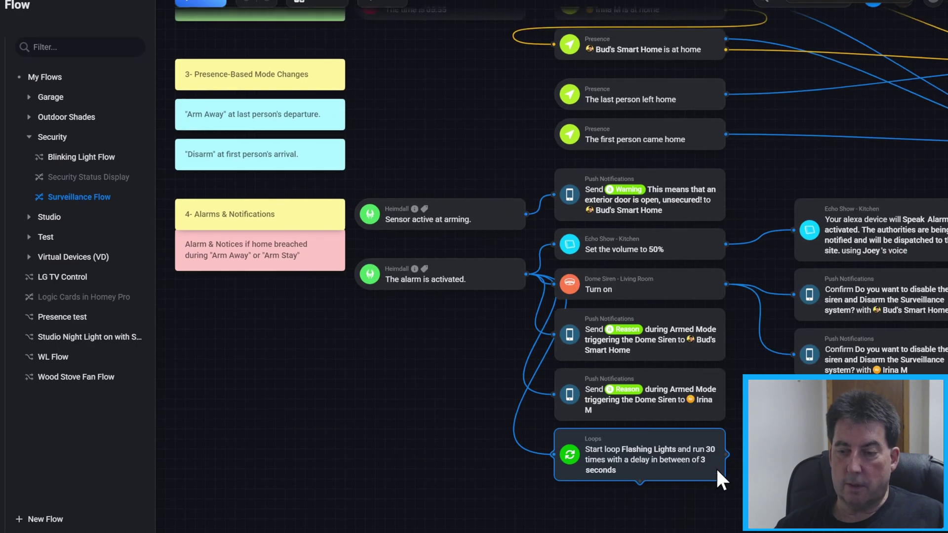
scroll(715, 468, "up", 1)
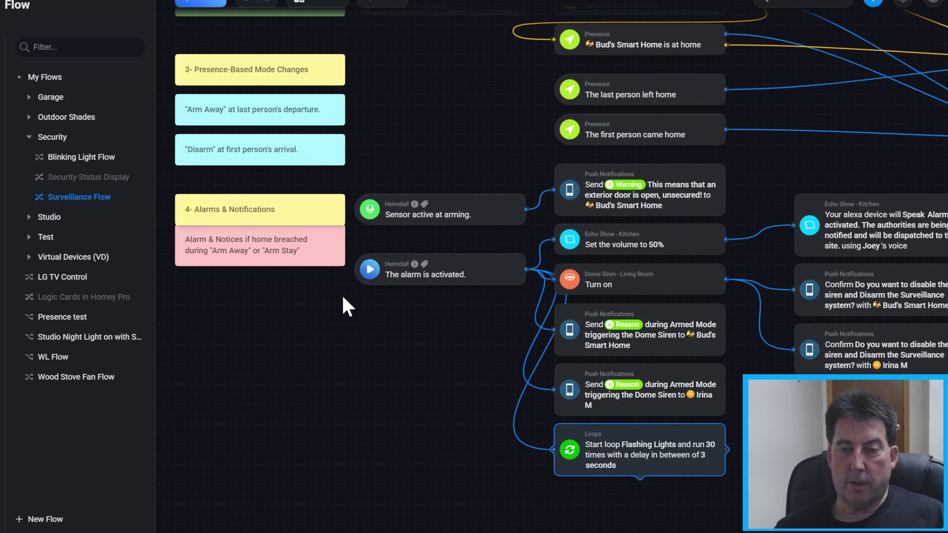
left_click(85, 163)
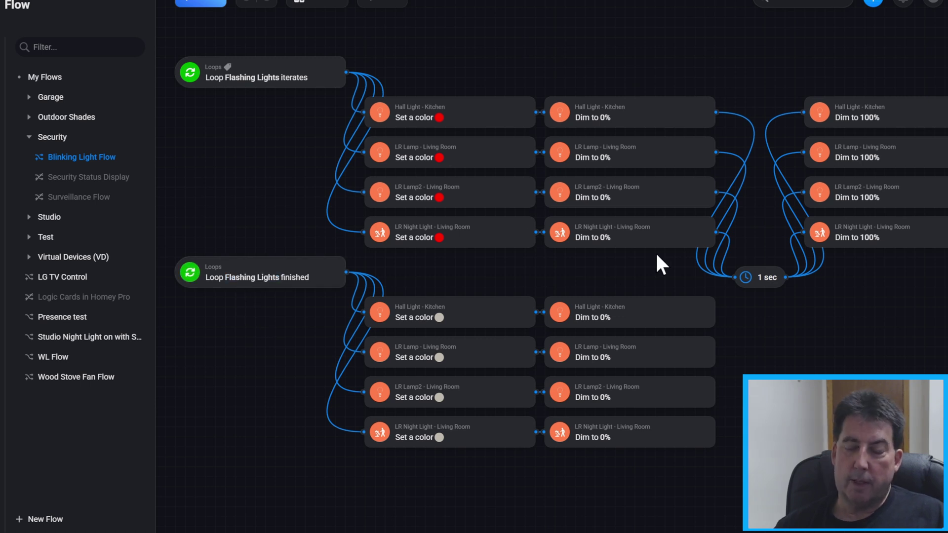
mouse_move(240, 287)
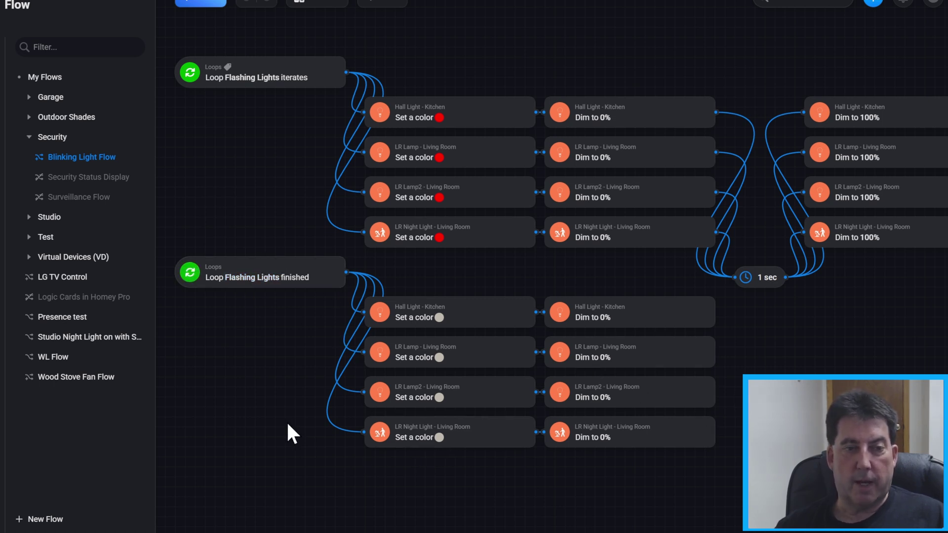
Open Surveillance Flow and scroll down to the alarm cards that start the Flashing Lights loop.
left_click(79, 199)
scroll(543, 250, "down", 6)
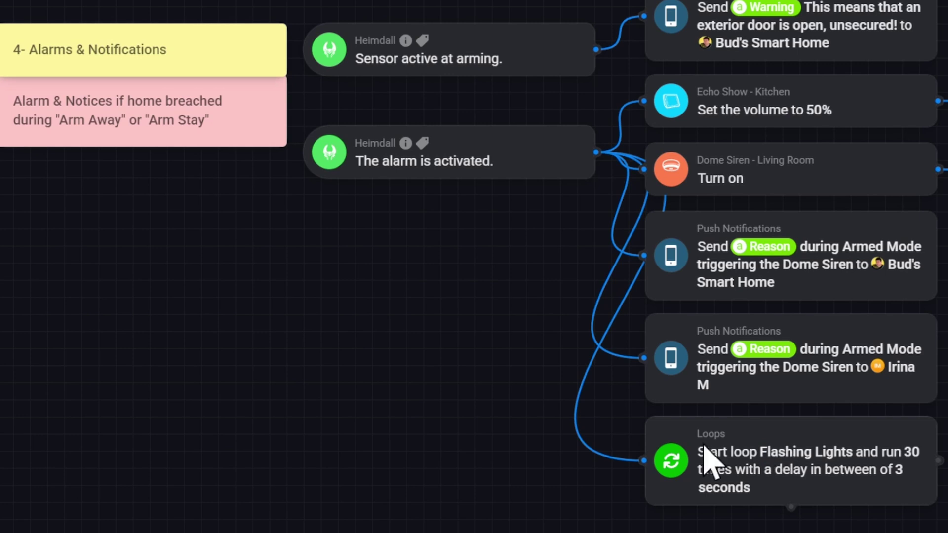
Add a Loops 'Start loop' action card to the Surveillance Flow canvas.
right_click(300, 391)
mouse_move(296, 428)
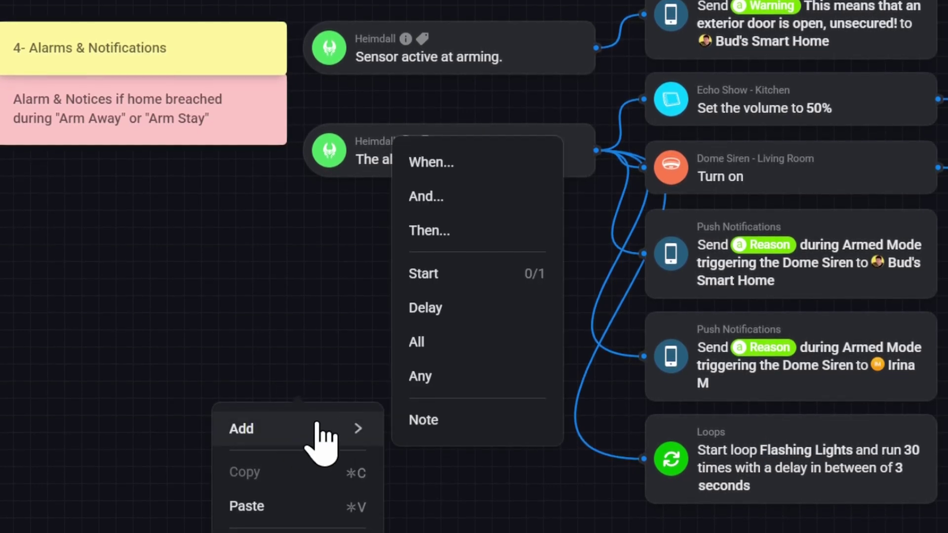
left_click(435, 231)
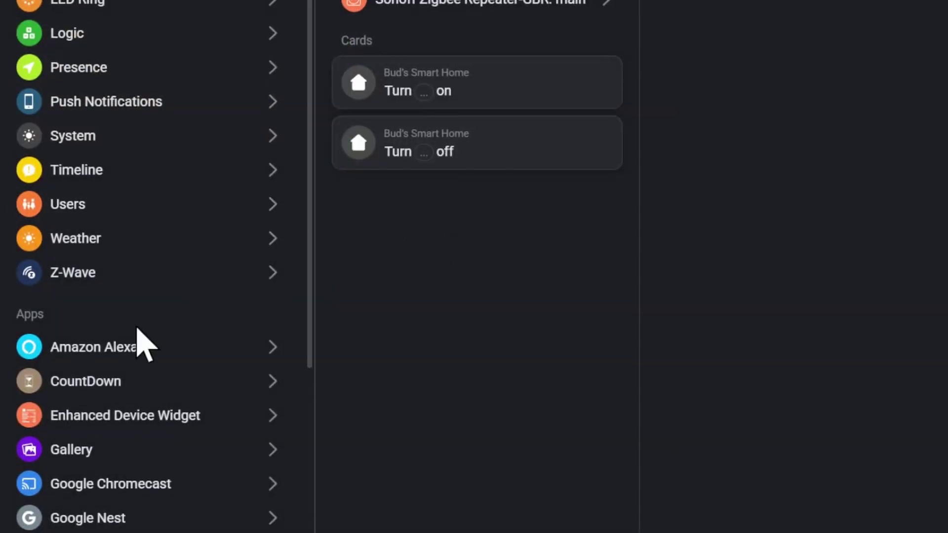
scroll(110, 360, "down", 5)
left_click(104, 364)
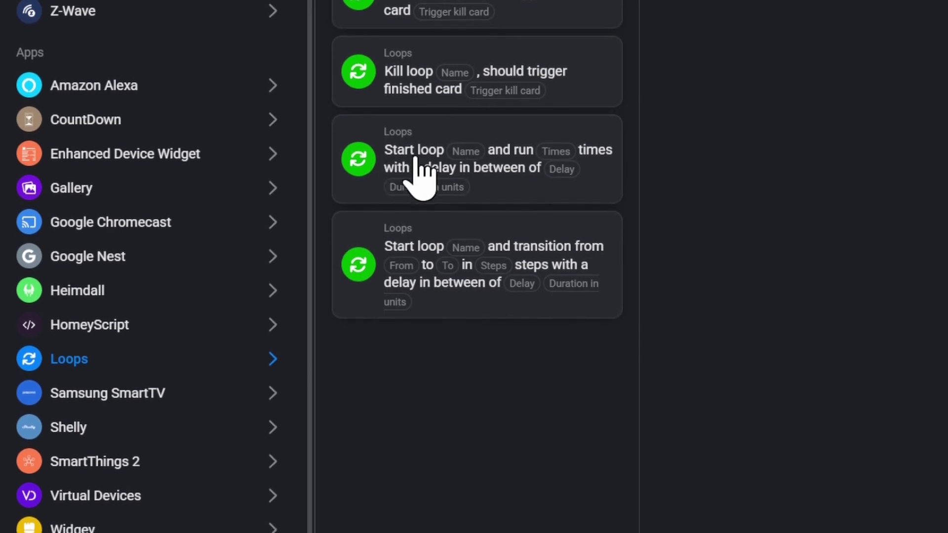
left_click_drag(435, 173, 296, 355)
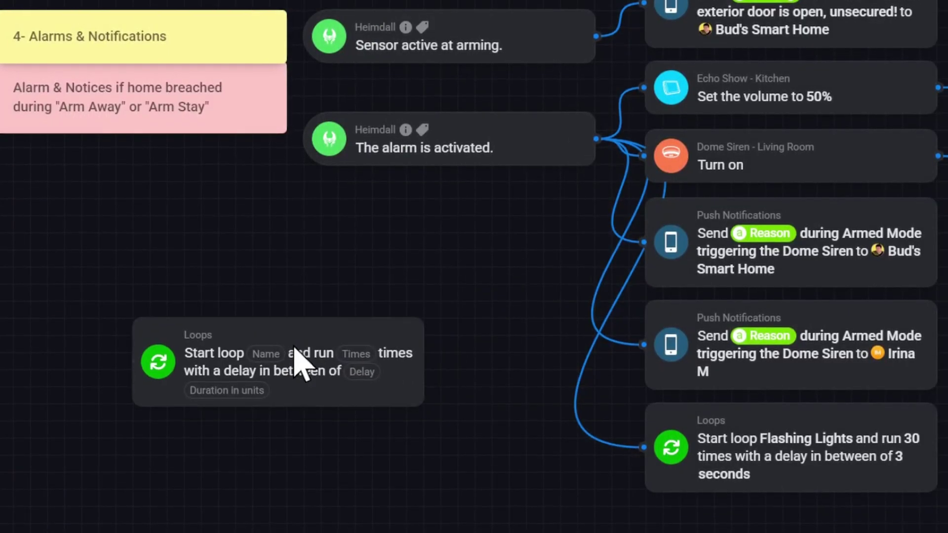
Set the card to loop Flashing Lights 30 times with a 3-second delay.
left_click(270, 352)
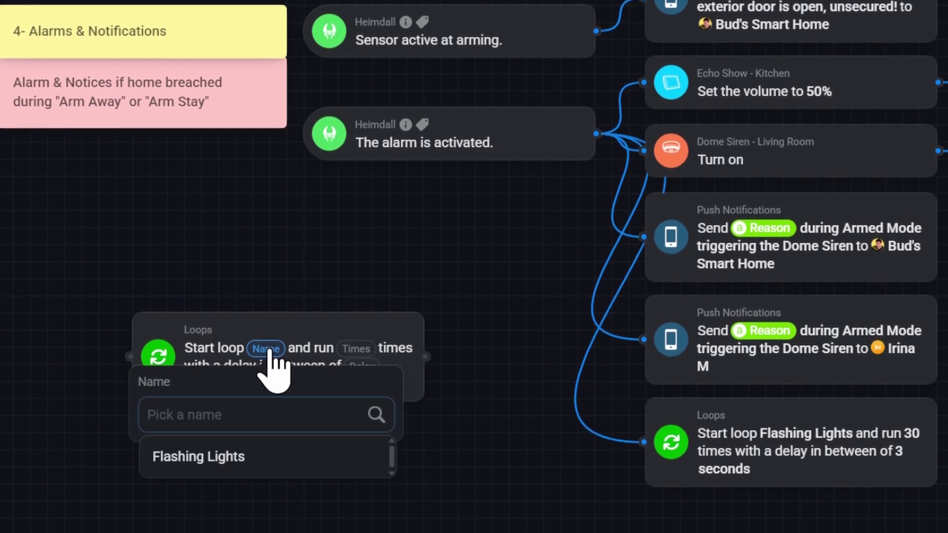
left_click(215, 467)
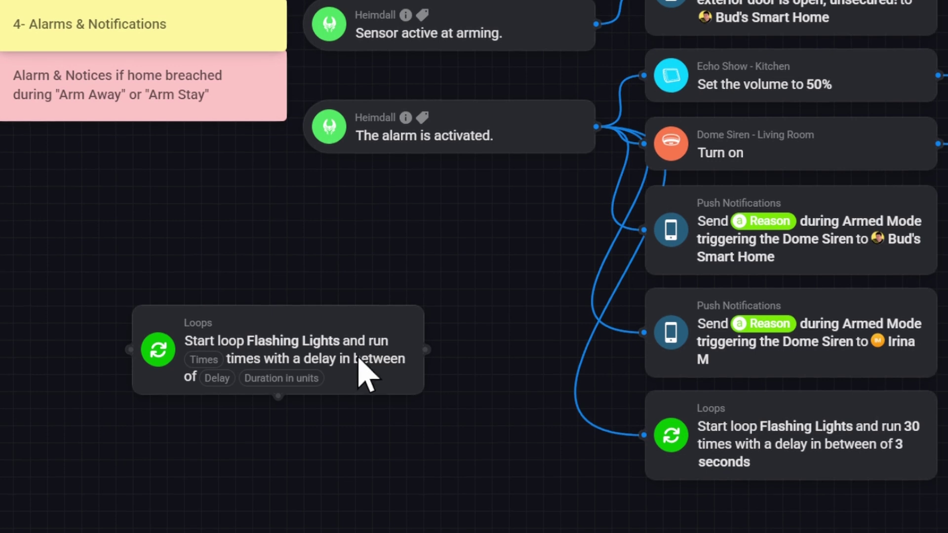
left_click(202, 359)
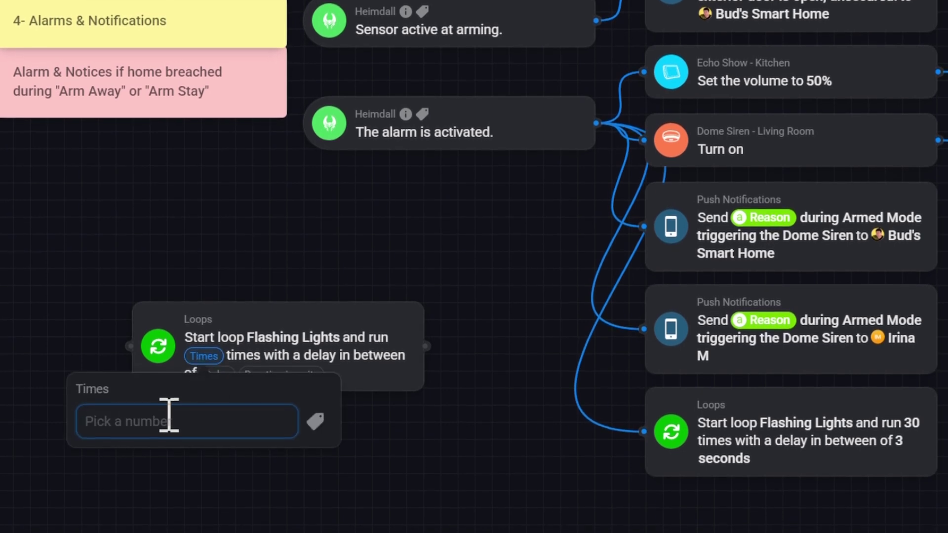
type("3")
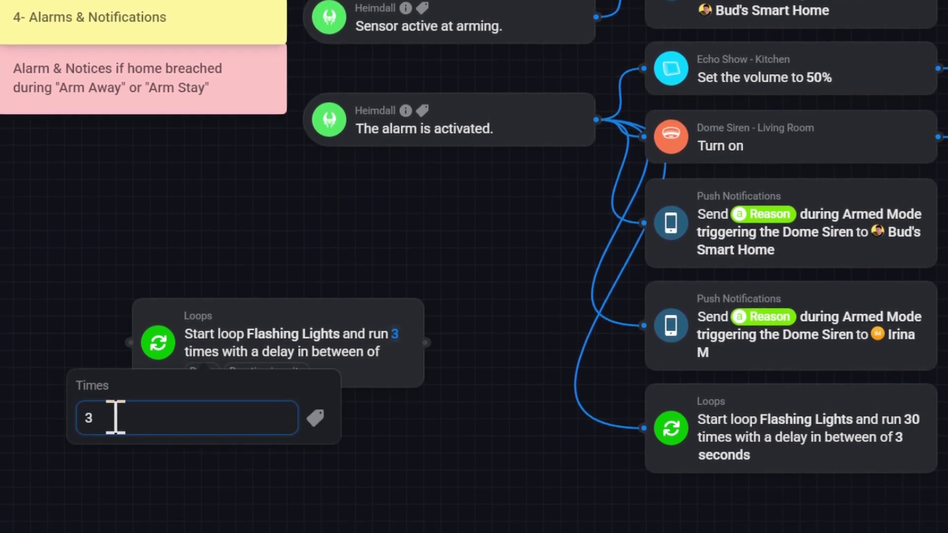
type("0")
left_click(158, 491)
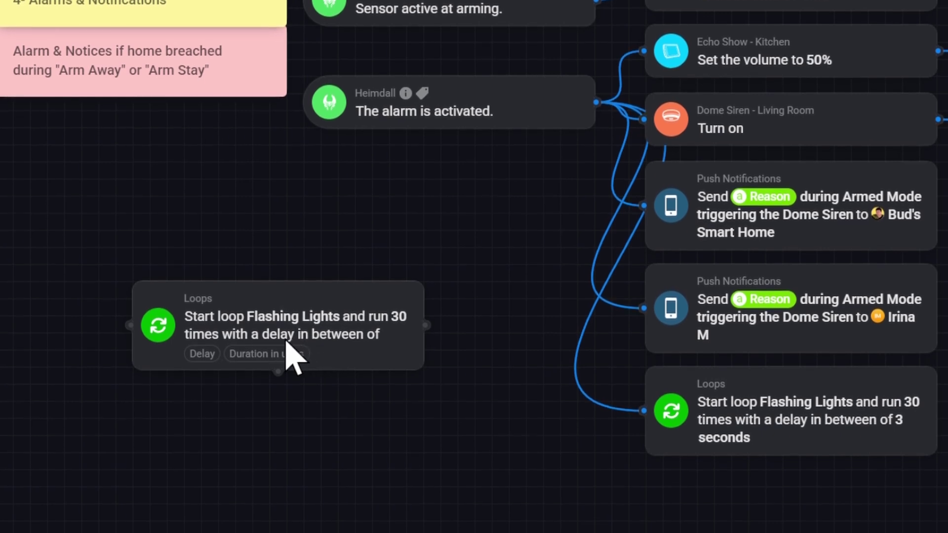
left_click(202, 353)
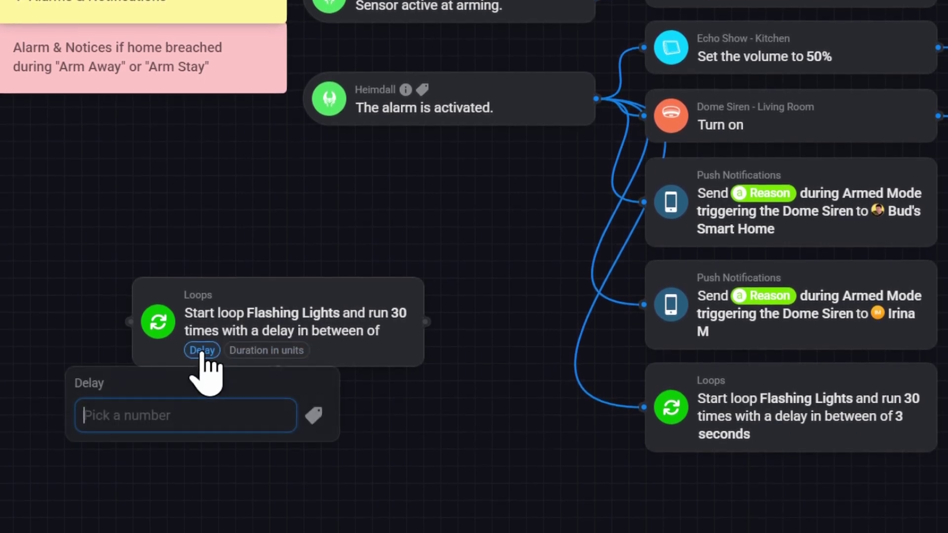
type("3")
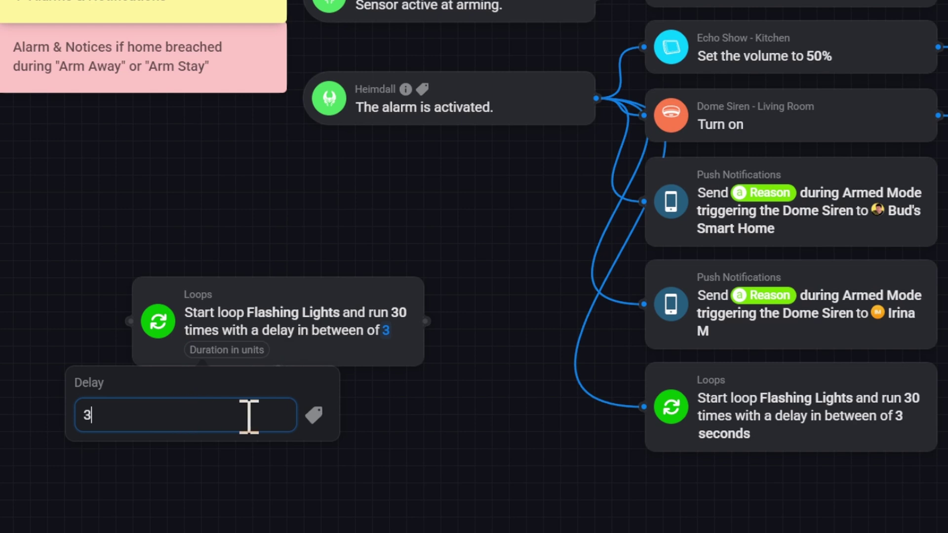
left_click(270, 469)
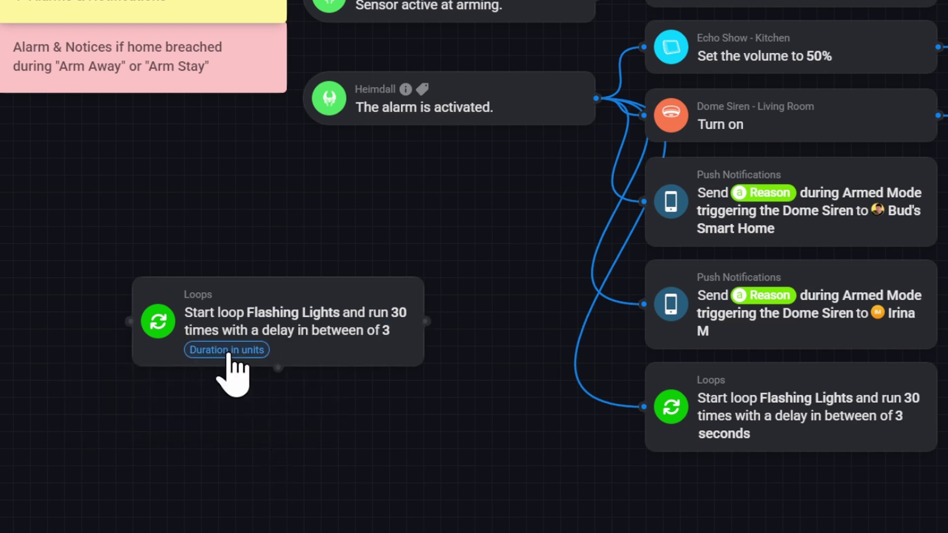
left_click(227, 351)
left_click(200, 418)
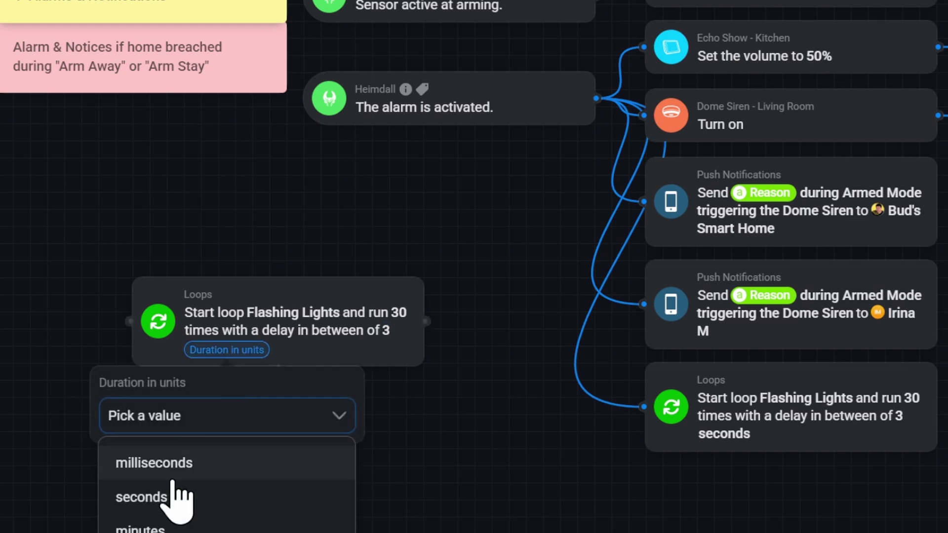
left_click(168, 496)
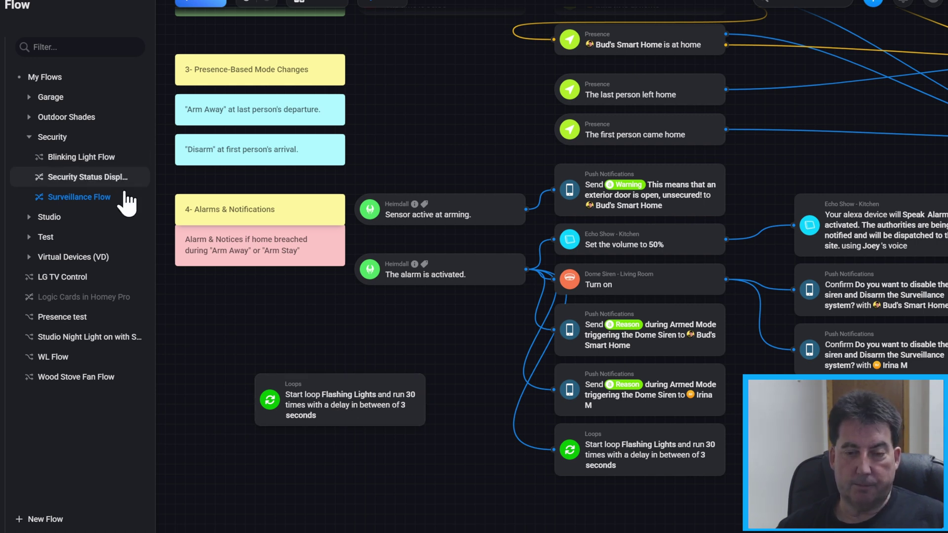
Delete the duplicate Start loop card from the Surveillance Flow.
left_click(366, 383)
right_click(365, 381)
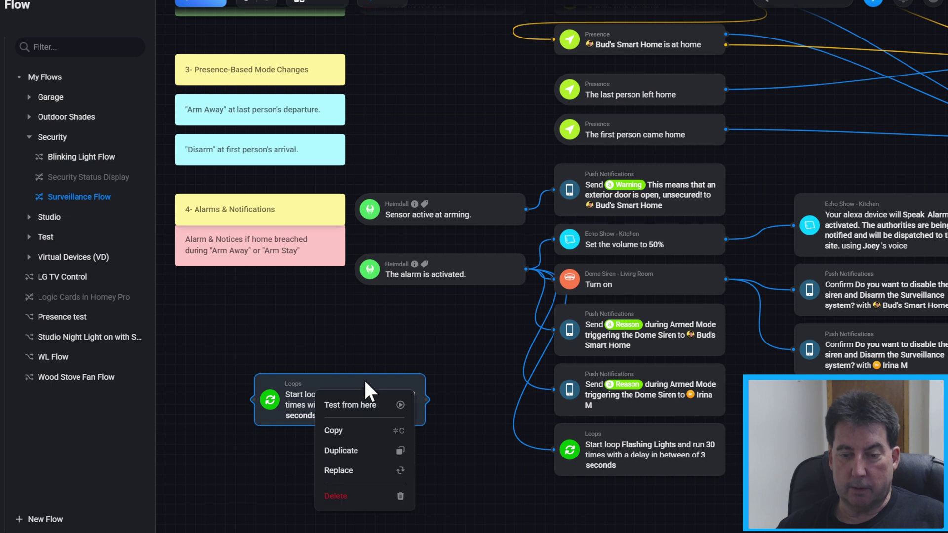
left_click(364, 434)
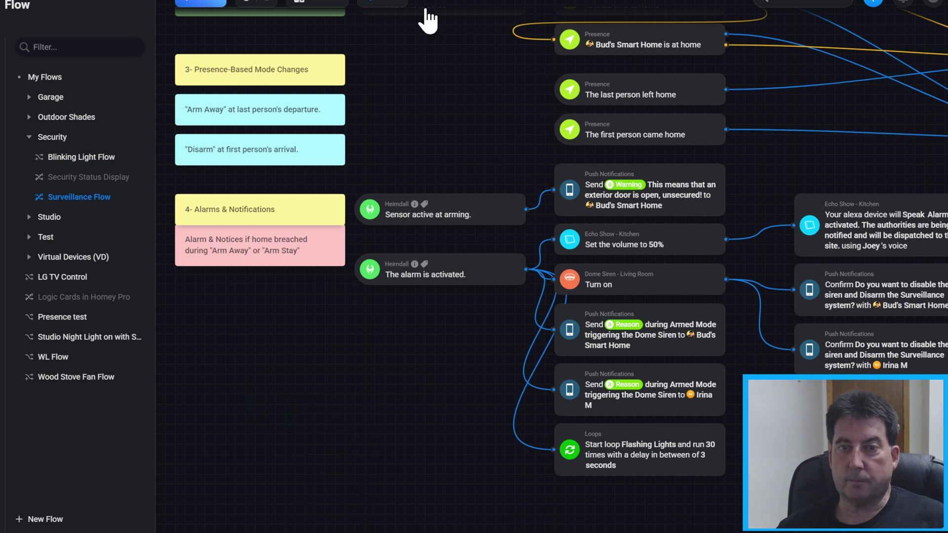
In Blinking Light Flow, add a second Loop iterates trigger card set to Flashing Lights.
left_click(79, 158)
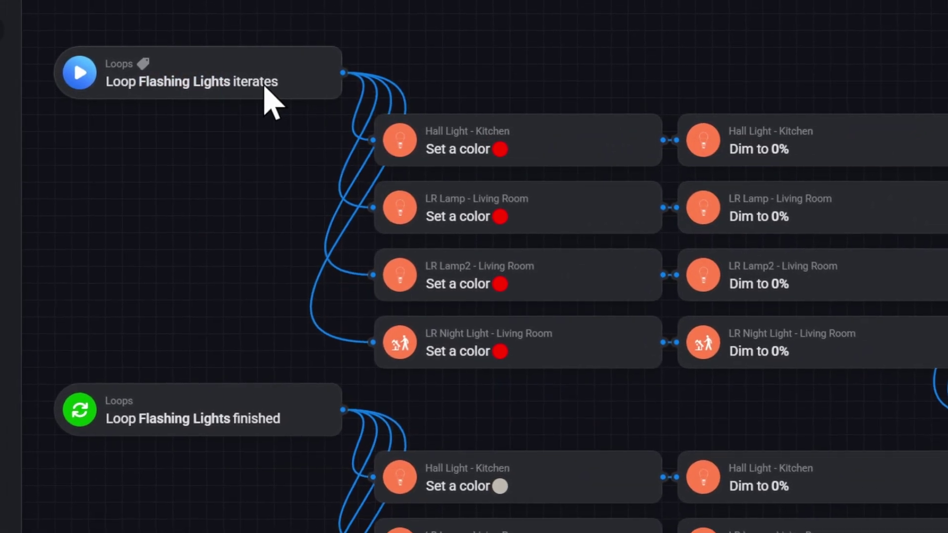
right_click(168, 134)
mouse_move(186, 174)
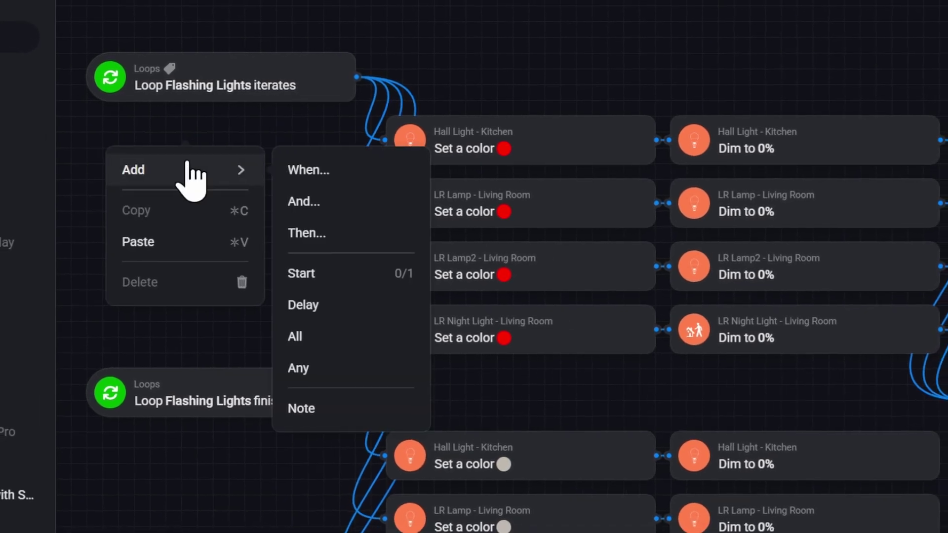
left_click(296, 183)
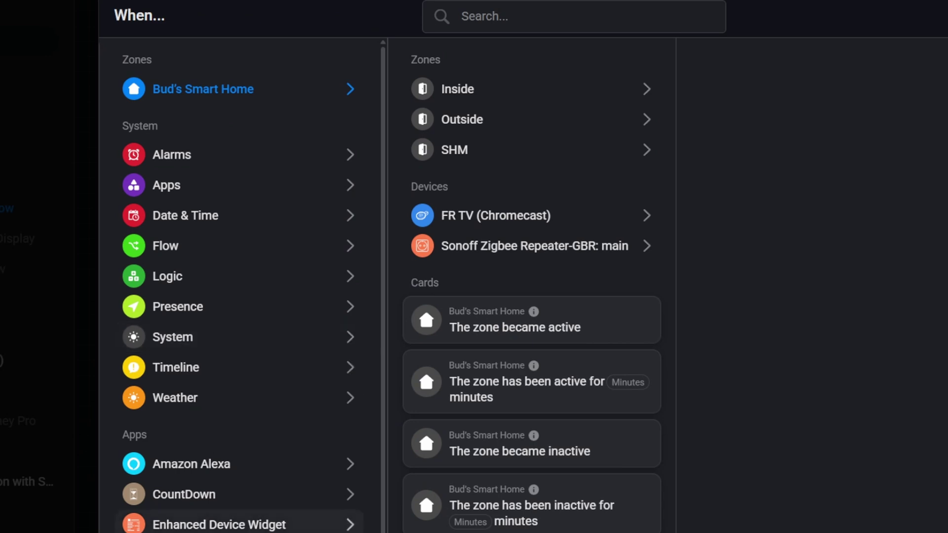
scroll(222, 420, "down", 3)
left_click(149, 511)
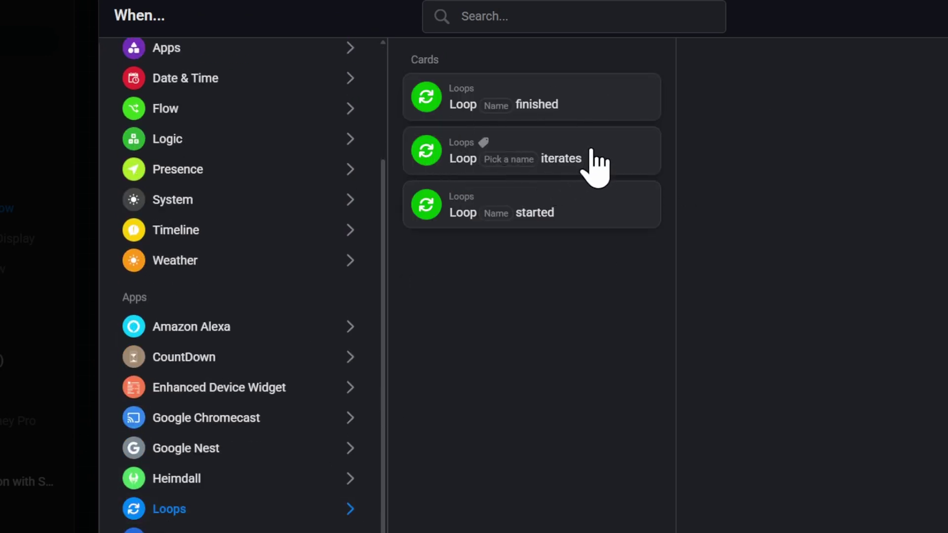
left_click_drag(613, 163, 242, 178)
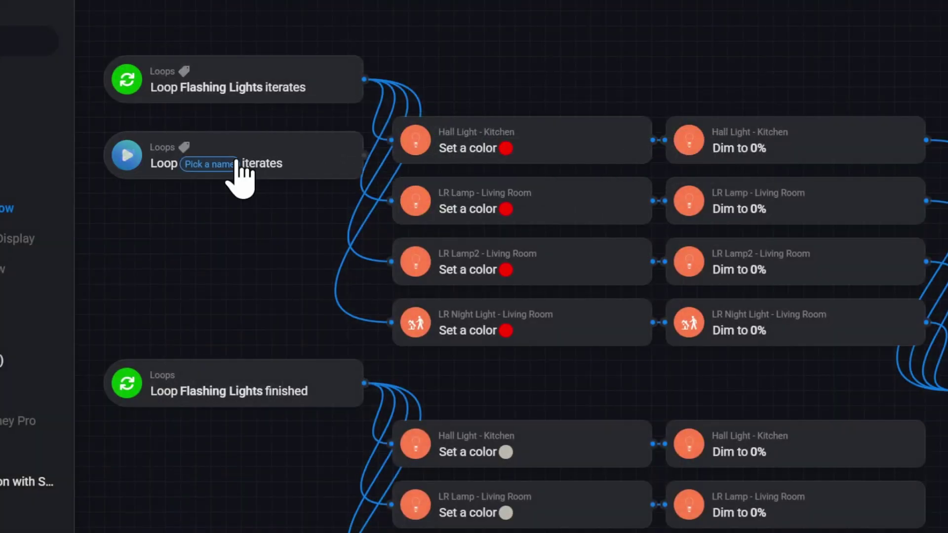
left_click(213, 165)
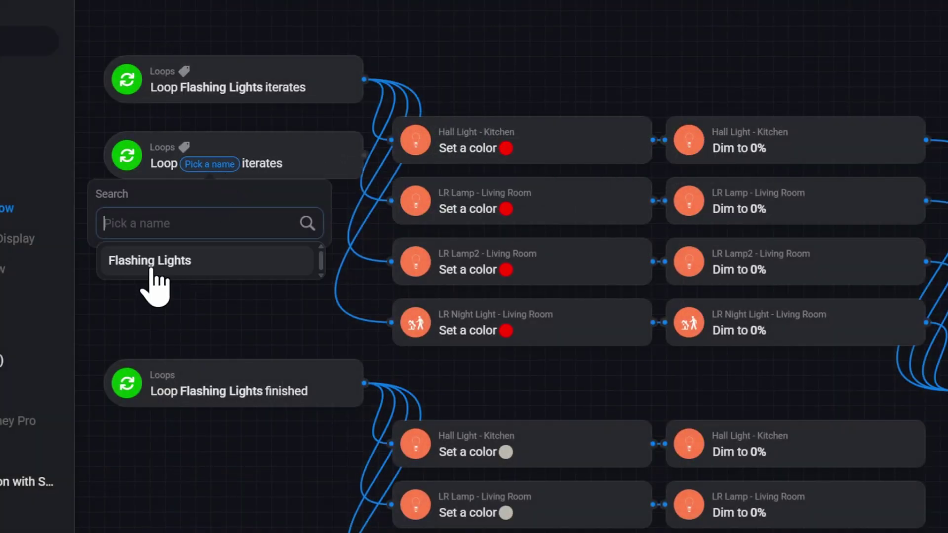
left_click(153, 262)
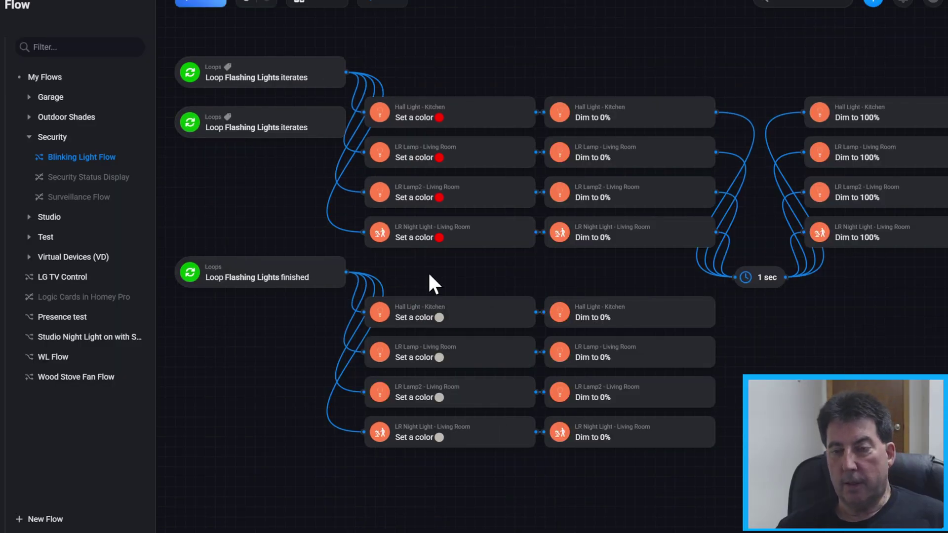
Delete the extra Loop iterates card, then highlight the LR Lamp, LR Lamp2 and Hall Light color actions.
right_click(275, 127)
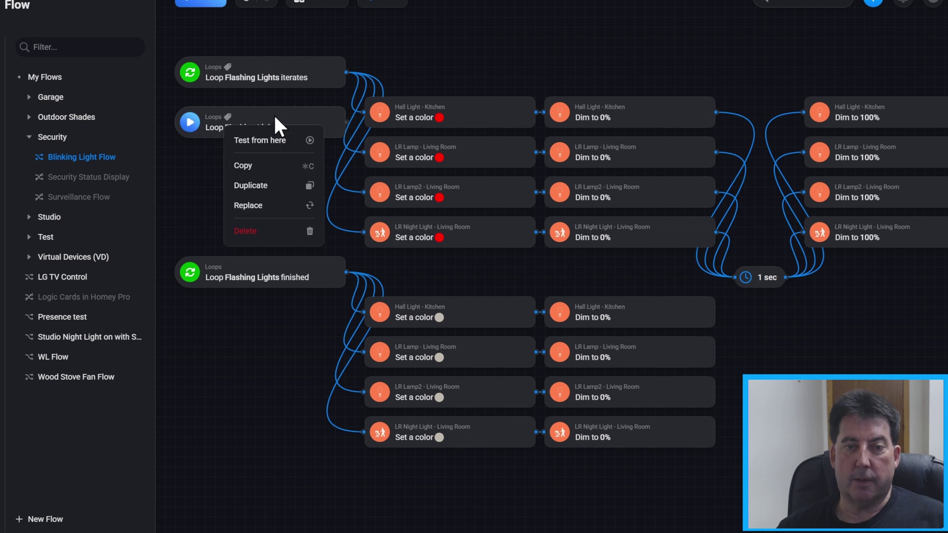
left_click(245, 232)
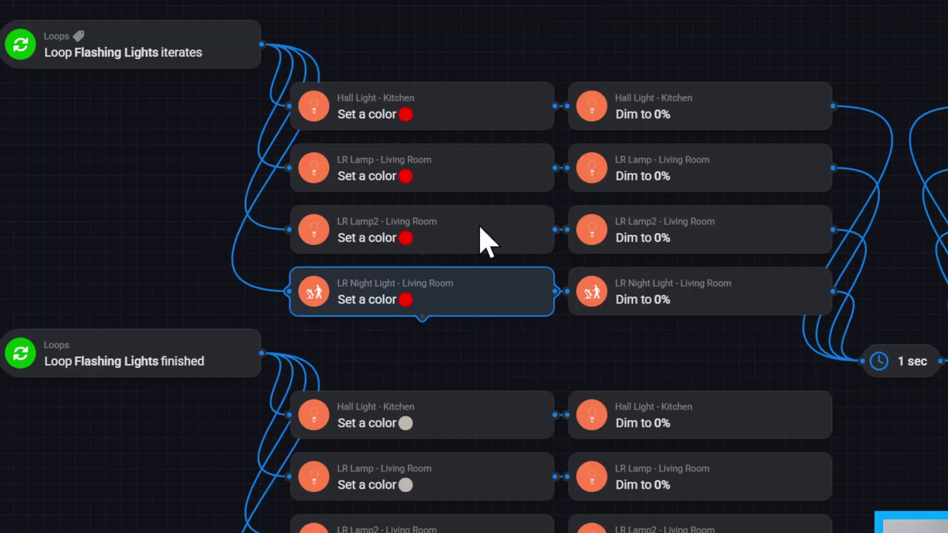
left_click(504, 178)
left_click(489, 238)
left_click(479, 116)
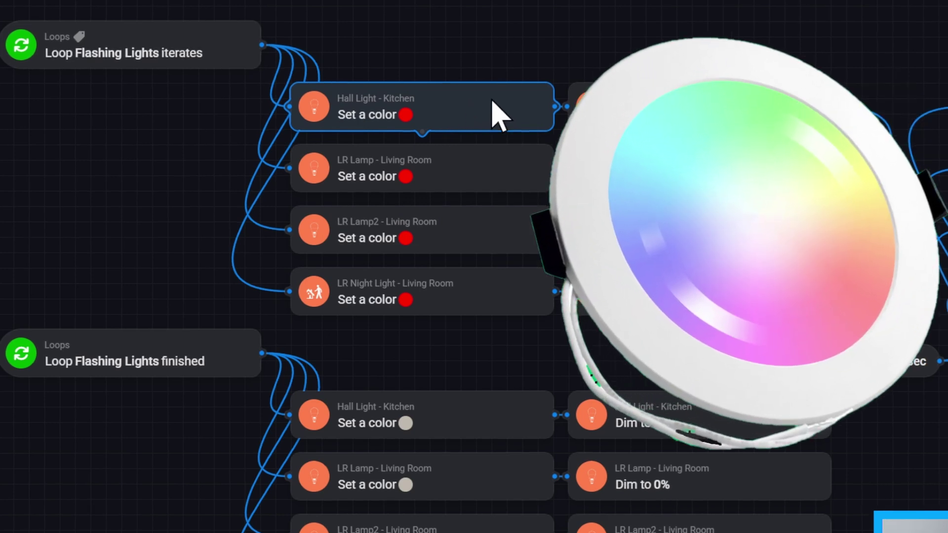
left_click(717, 27)
Select the four Dim to 0% actions, then the four Dim to 100% actions.
left_click_drag(718, 34, 727, 353)
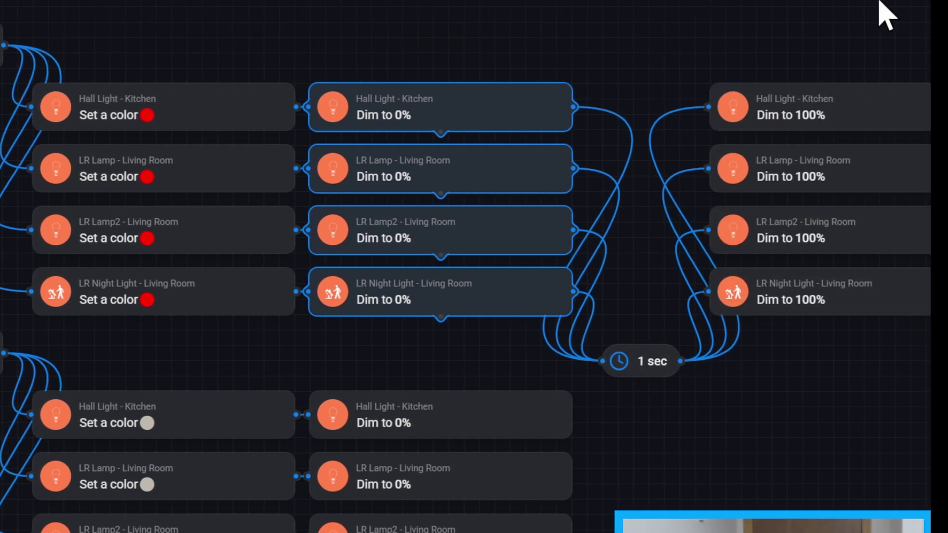
left_click_drag(877, 2, 860, 346)
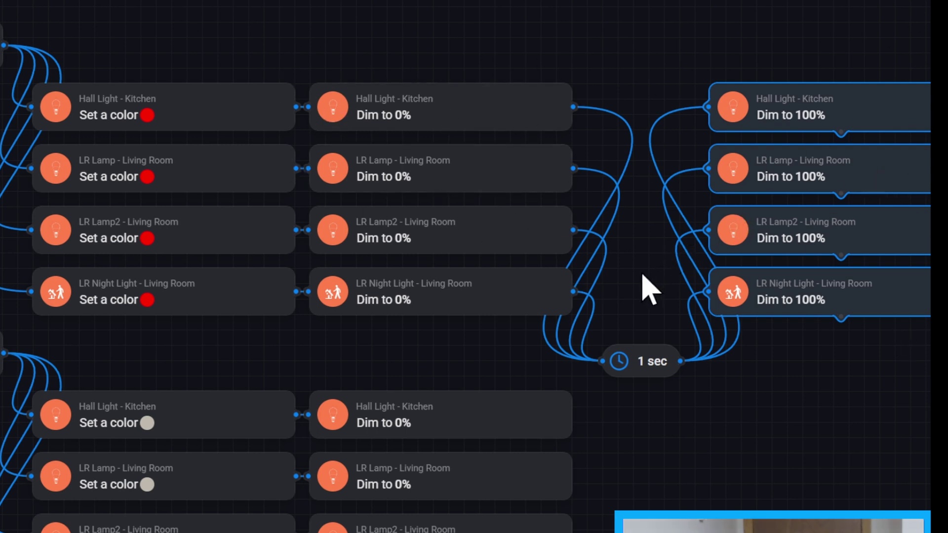
left_click(785, 443)
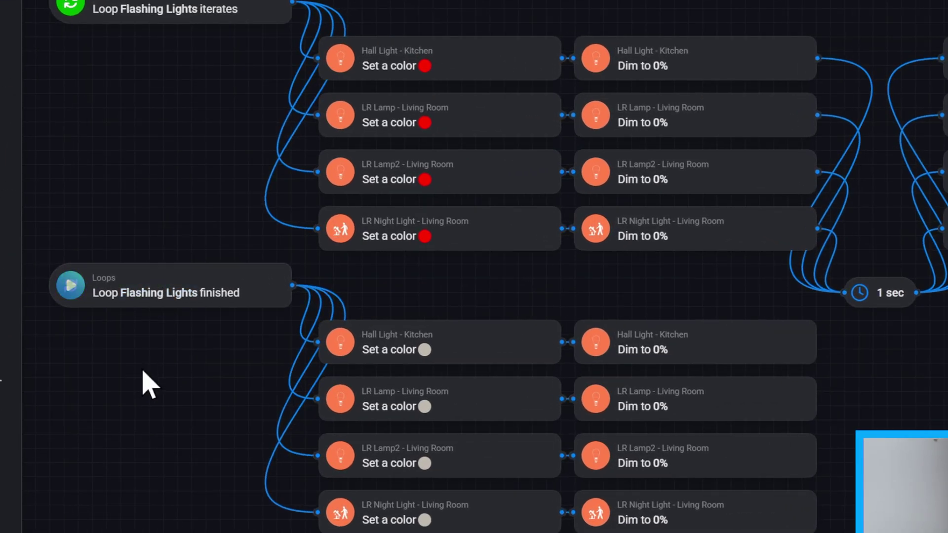
right_click(157, 349)
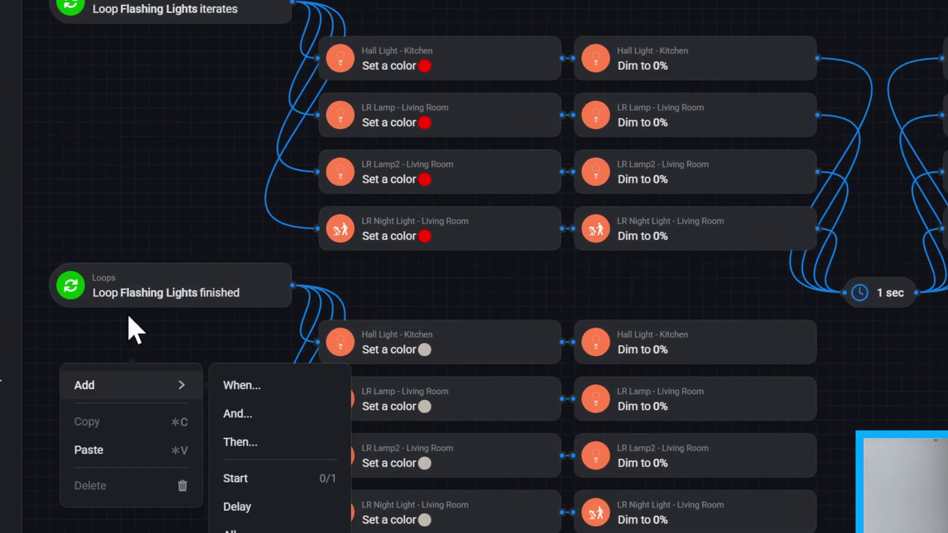
left_click(238, 390)
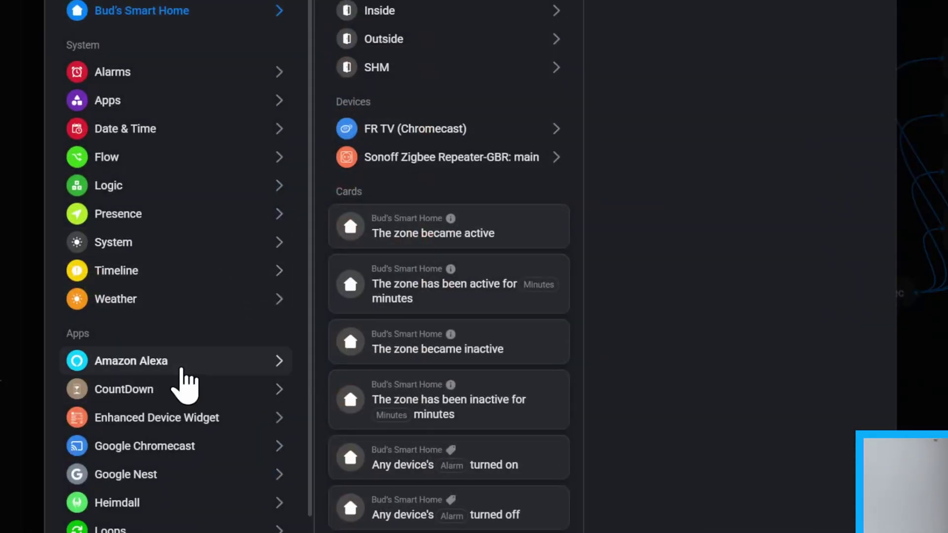
scroll(182, 400, "down", 3)
left_click(119, 407)
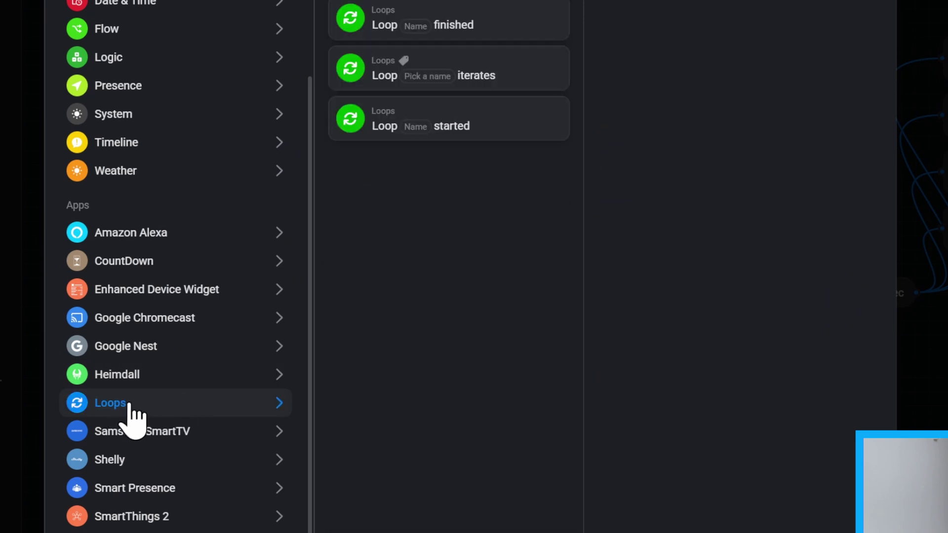
left_click(510, 15)
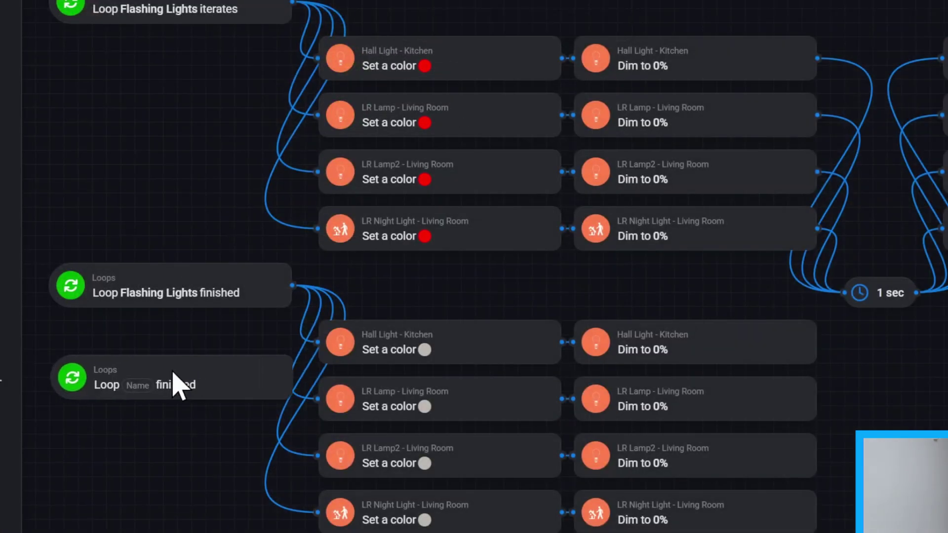
left_click(162, 381)
left_click(137, 379)
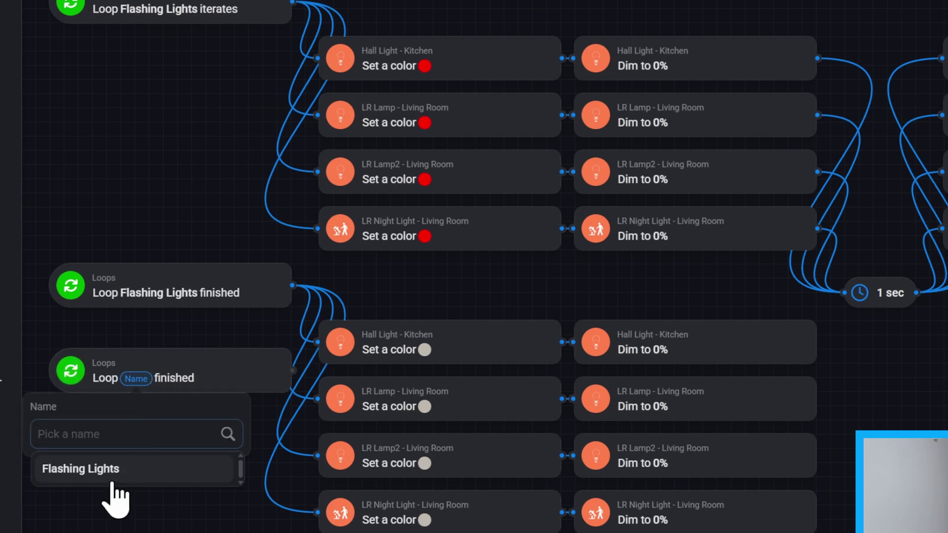
left_click(104, 474)
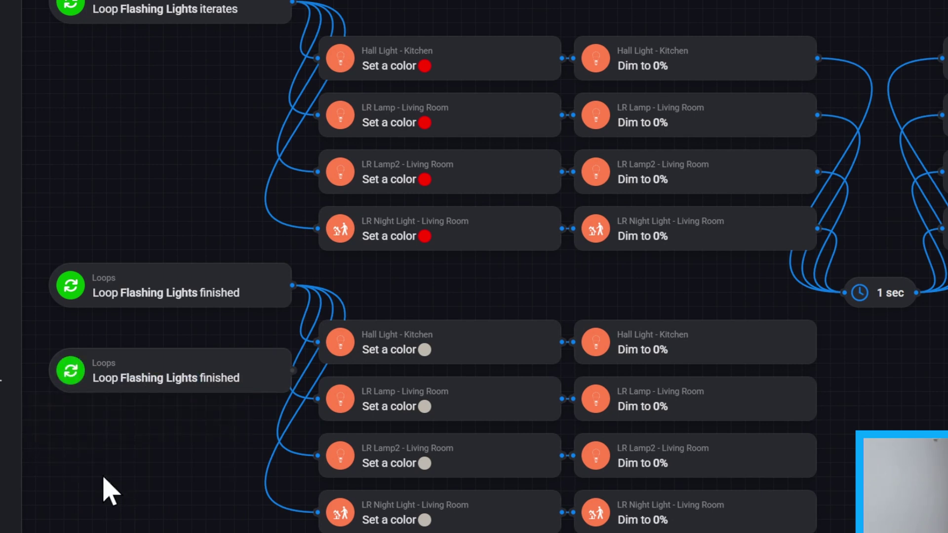
right_click(200, 376)
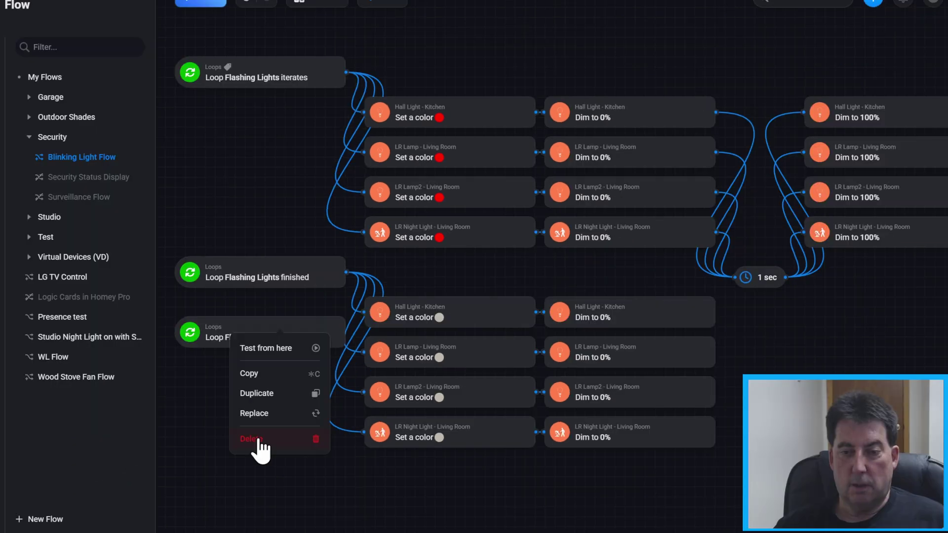
left_click(258, 441)
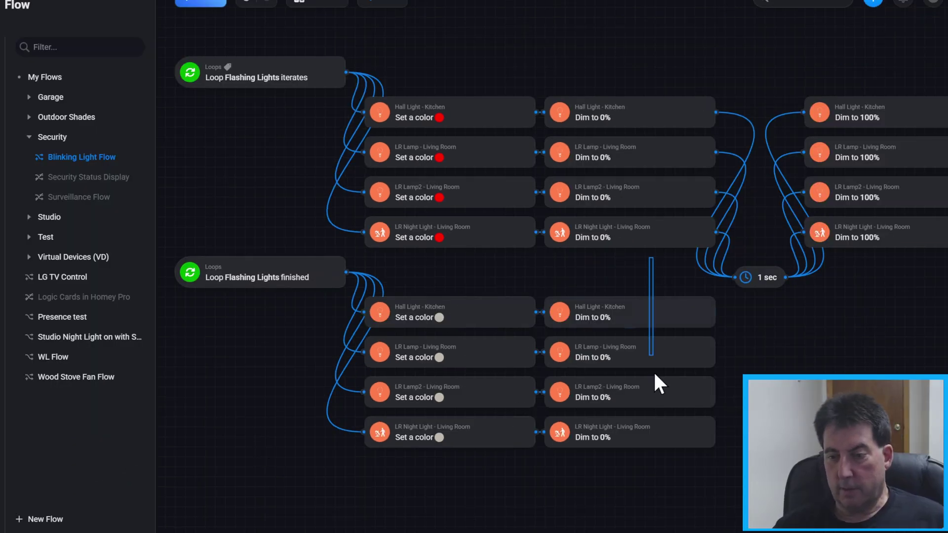
left_click_drag(657, 395, 648, 494)
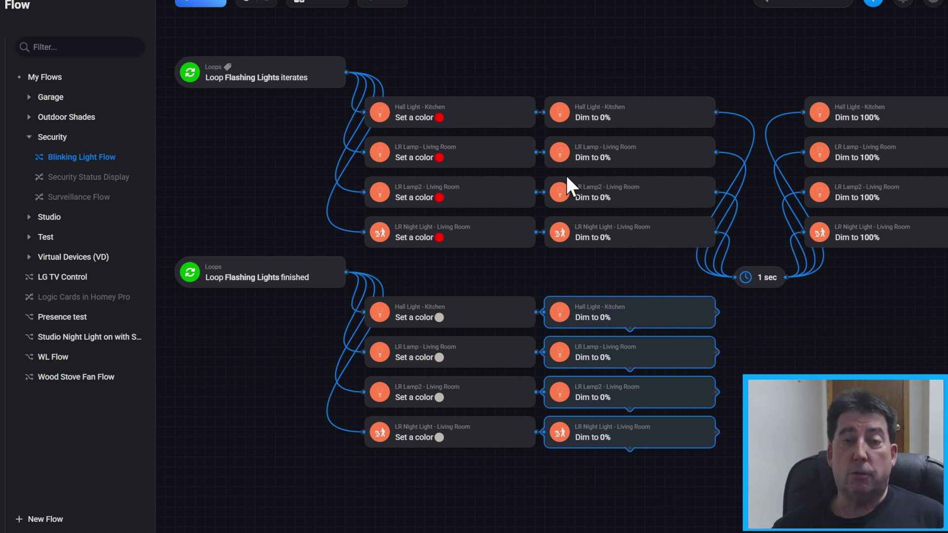
left_click(504, 503)
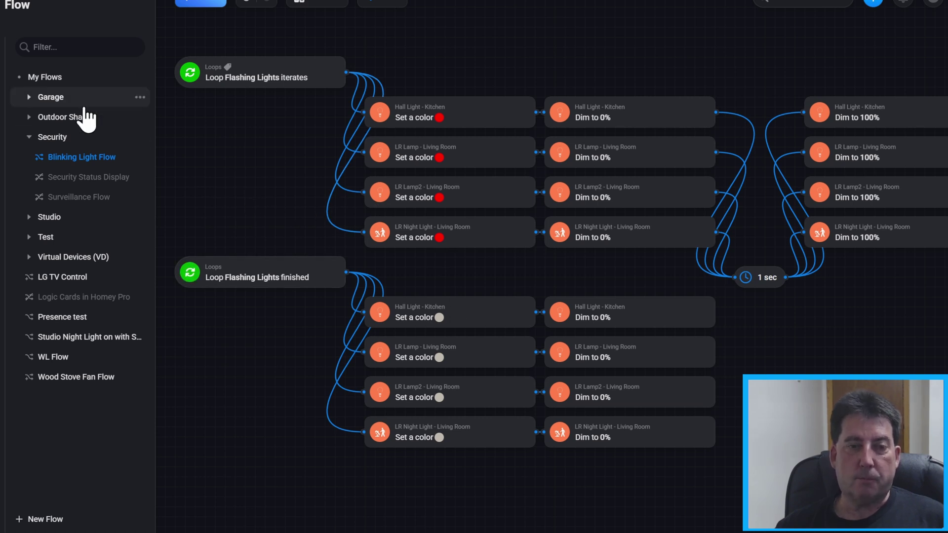
Open the Surveillance Flow after cancelling the unsaved-changes prompt, then switch to the YouTube window.
left_click(90, 198)
left_click(552, 30)
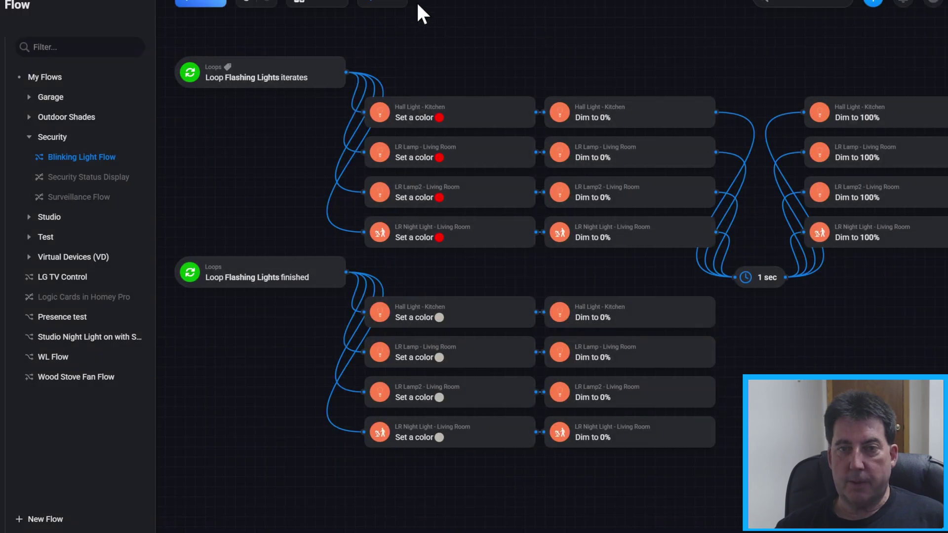
left_click(84, 198)
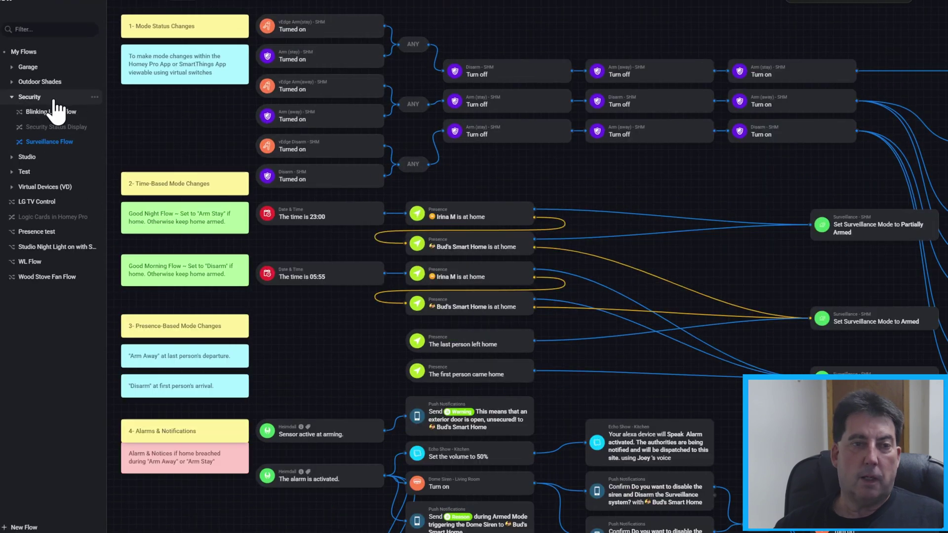
key("alt+Tab")
key("alt+Tab")
key("alt+Tab")
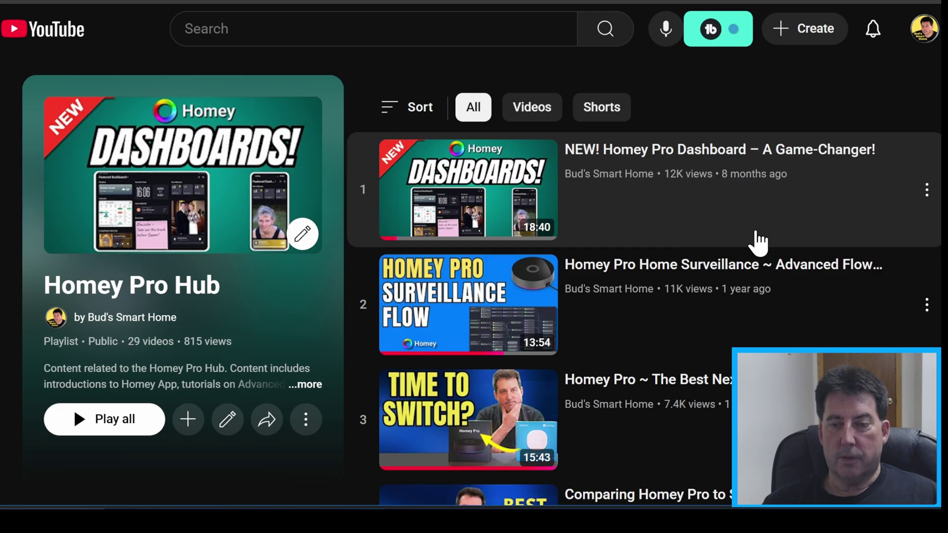
Scroll through the Homey Pro Hub playlist's 29 videos and back to the top.
scroll(756, 240, "down", 4)
scroll(755, 240, "down", 3)
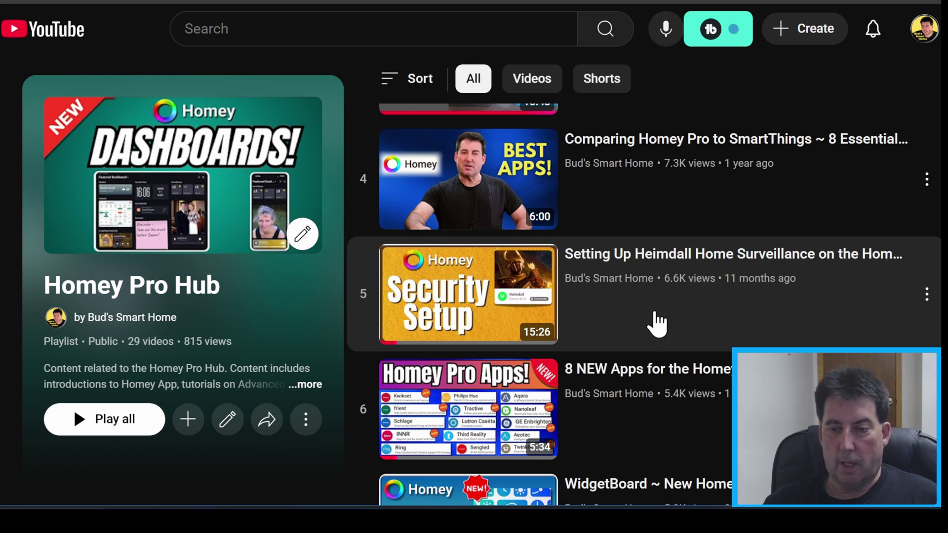
scroll(501, 301, "up", 3)
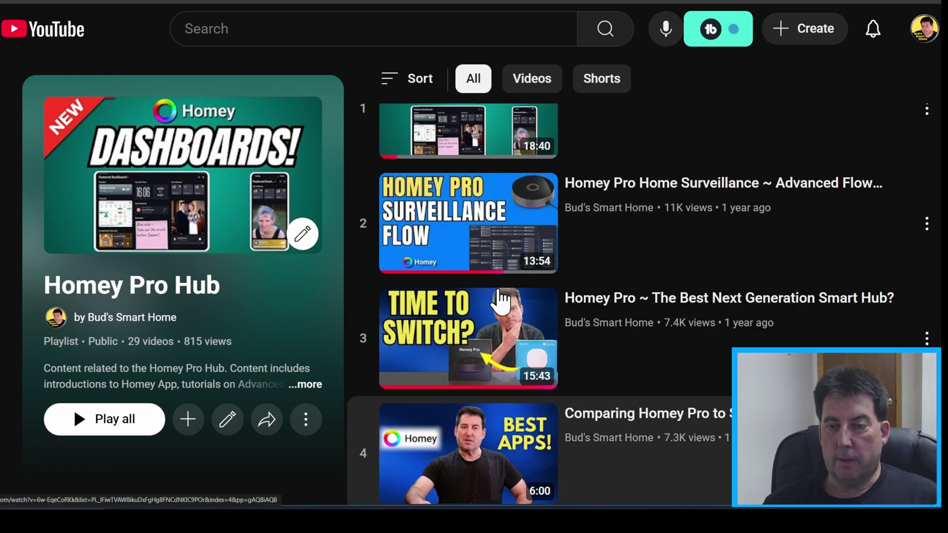
scroll(501, 301, "up", 4)
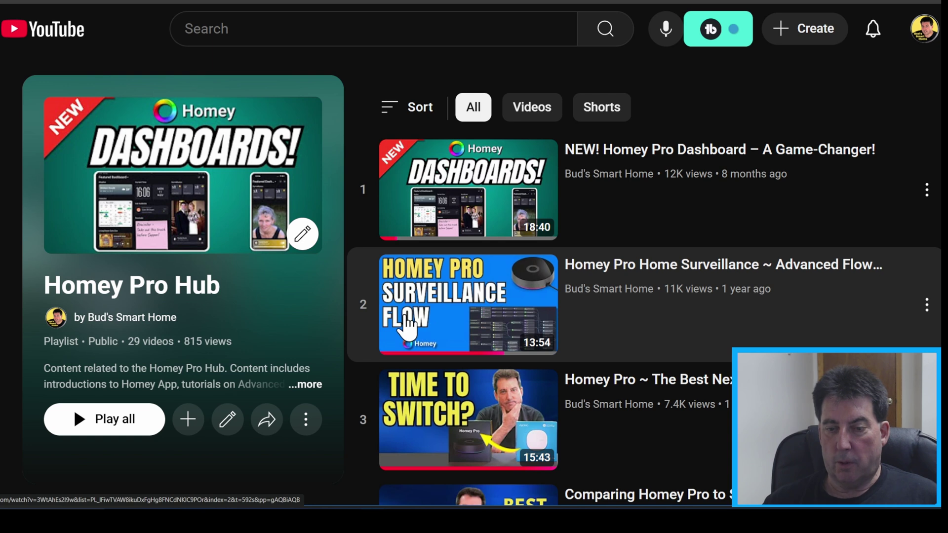